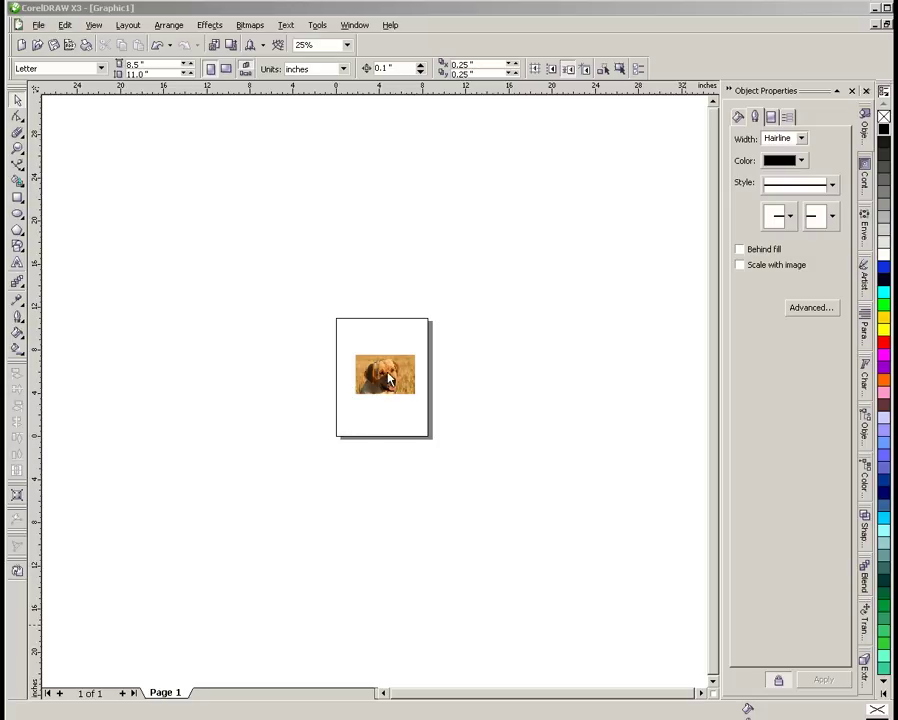
Zoom around the page and select the 5.54 × 3.69 in dog photo
scroll(380, 400, up, 1)
scroll(376, 397, up, 1)
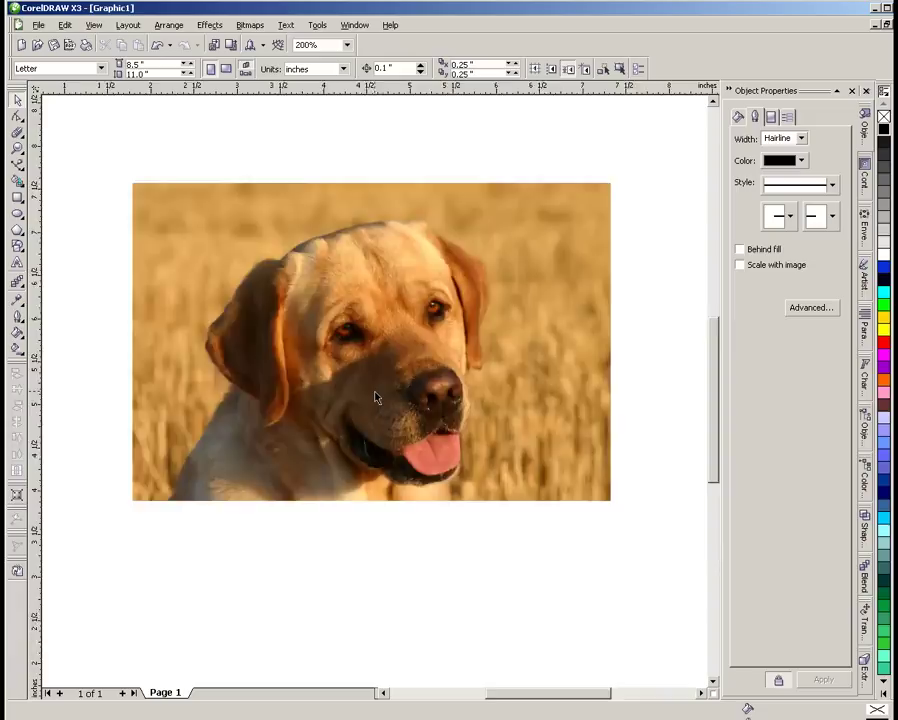
scroll(376, 397, down, 1)
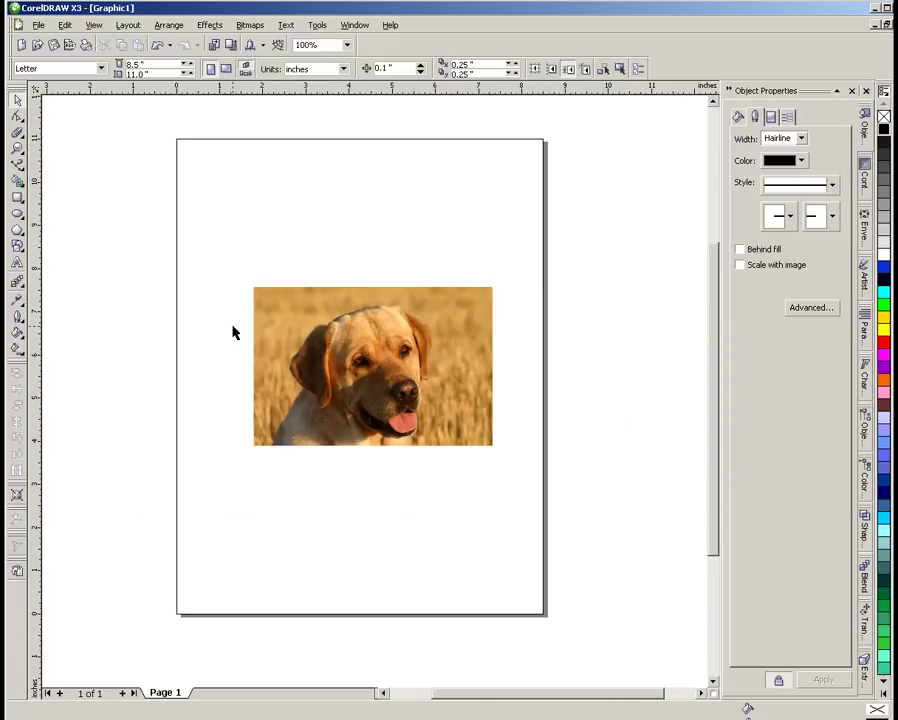
click(377, 358)
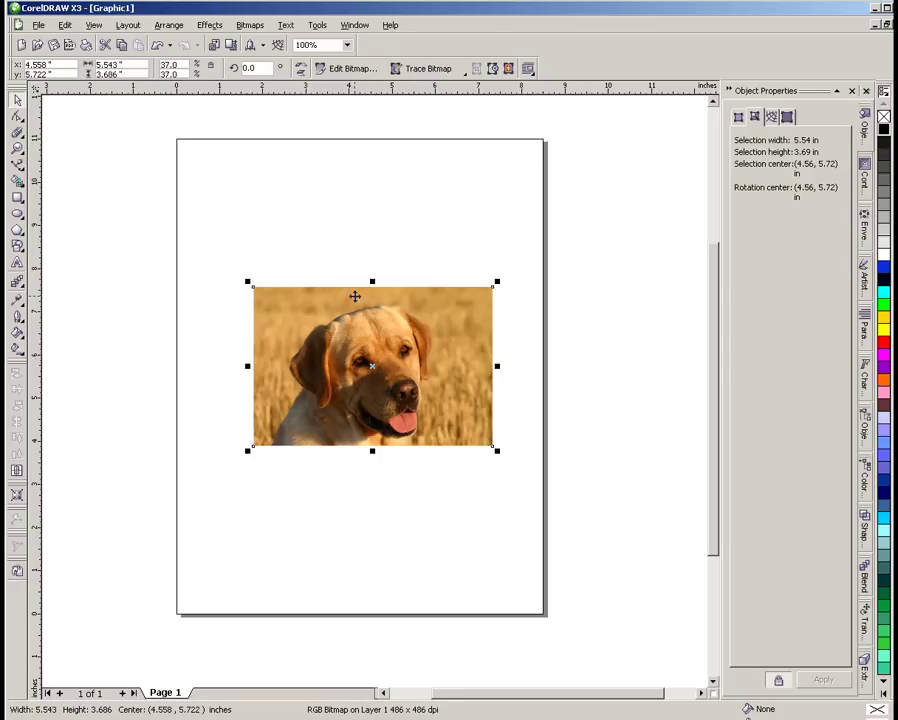
Draw a rectangle over the photo's right side and fill it blue
click(17, 197)
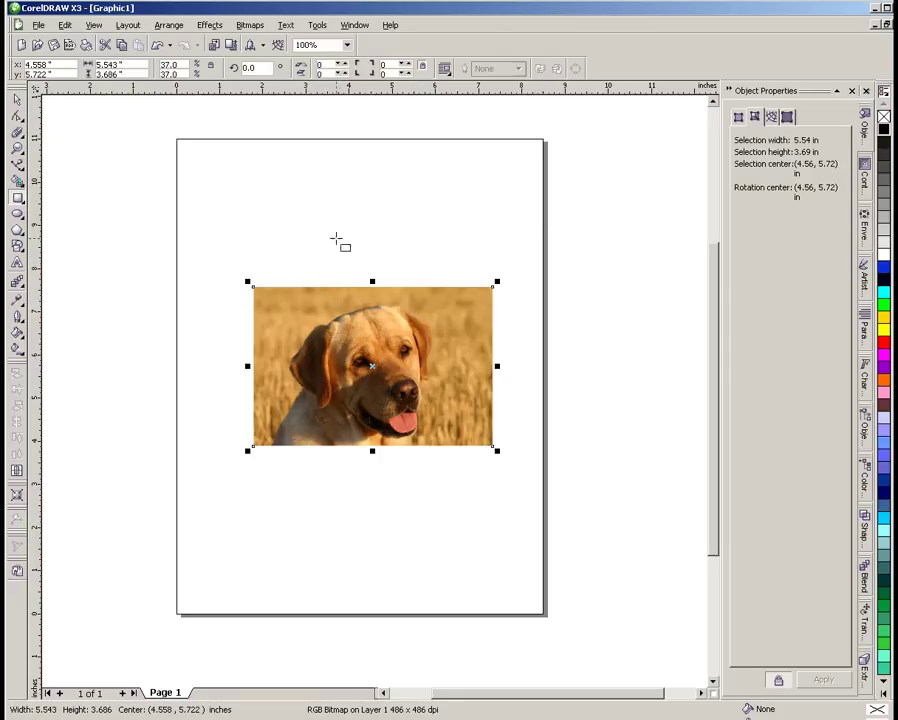
drag(321, 226, 579, 481)
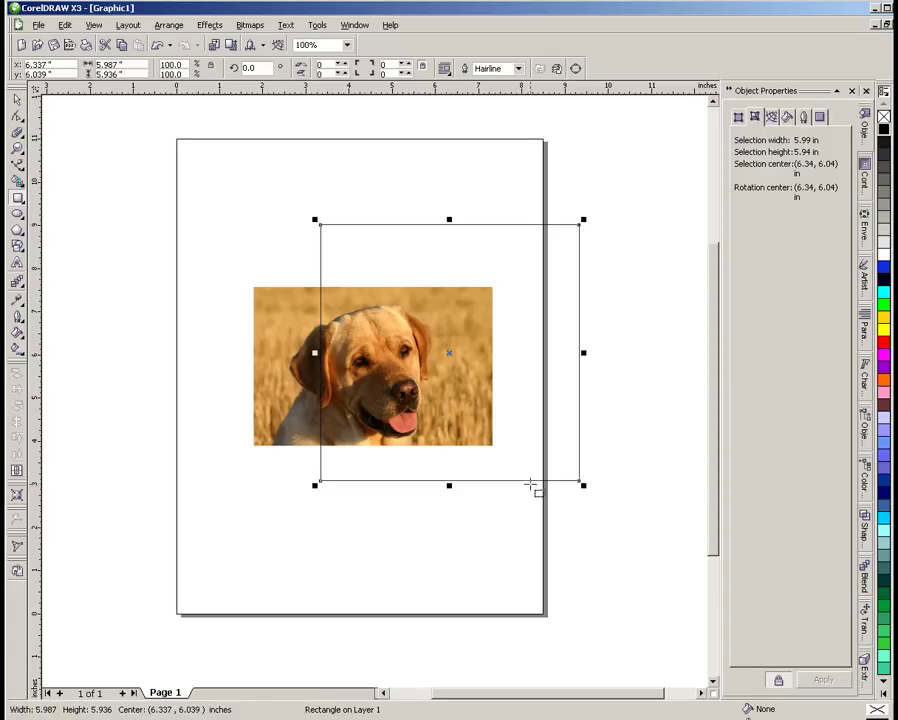
click(884, 267)
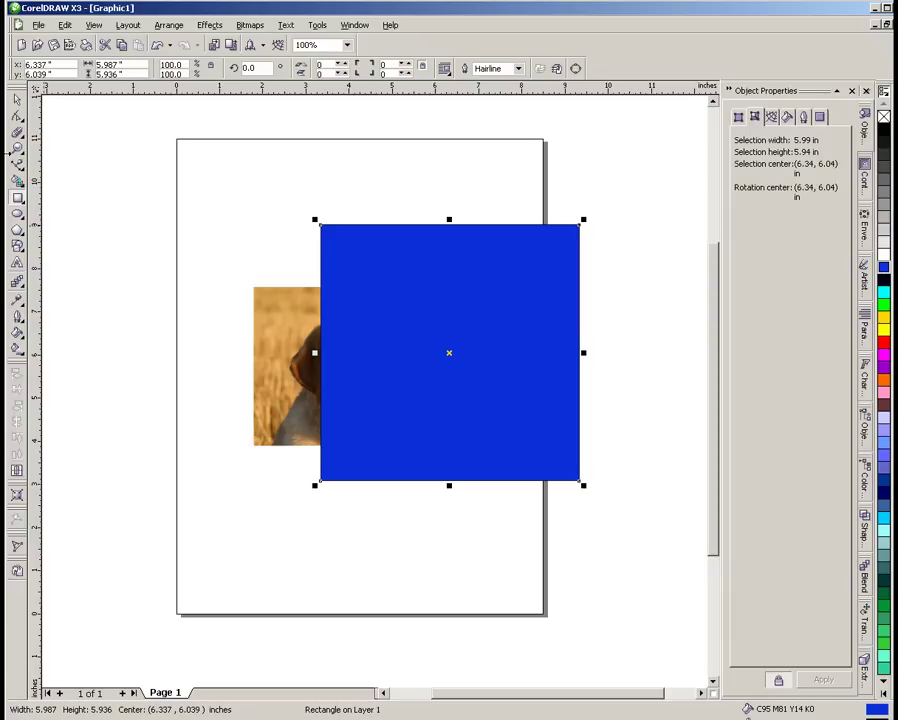
Nudge the blue rectangle slightly right and down
click(17, 99)
click(406, 350)
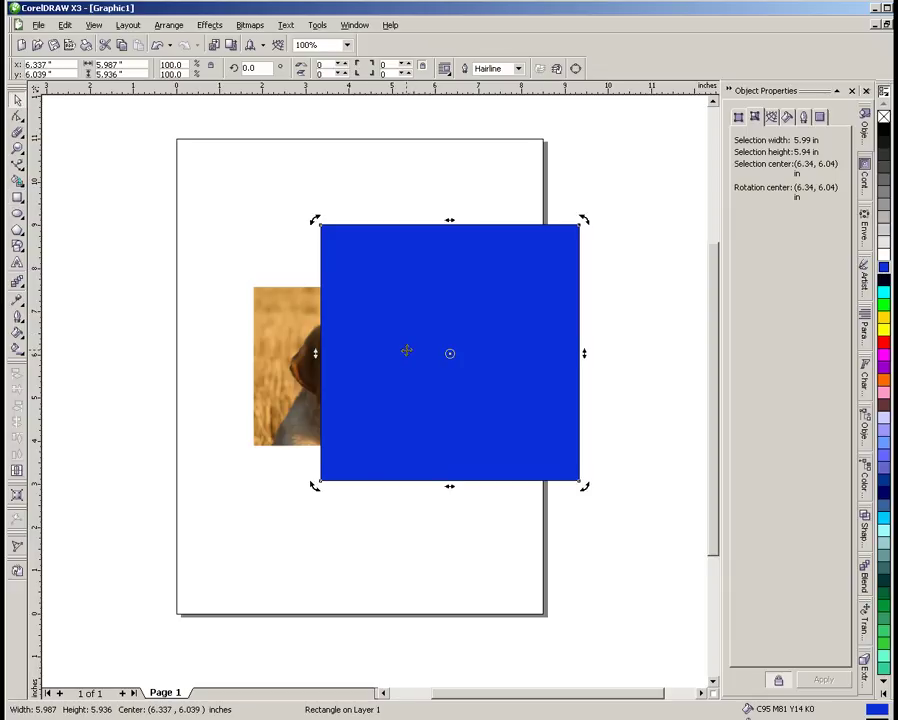
click(634, 324)
click(418, 348)
drag(418, 348, 440, 356)
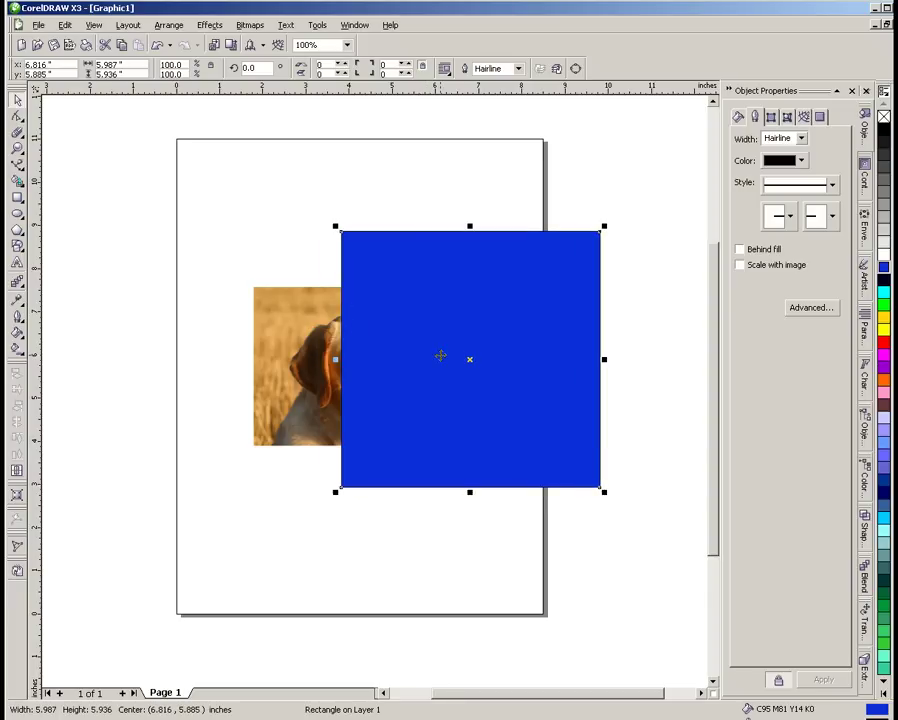
Give the blue rectangle a Uniform transparency of 50 with the Interactive Transparency tool
click(23, 289)
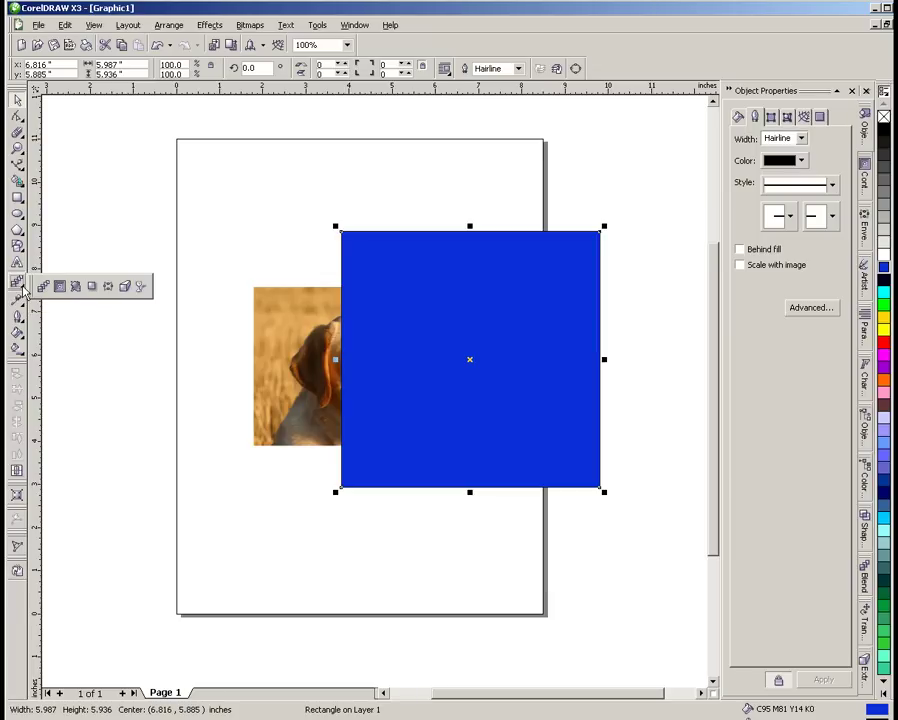
click(141, 288)
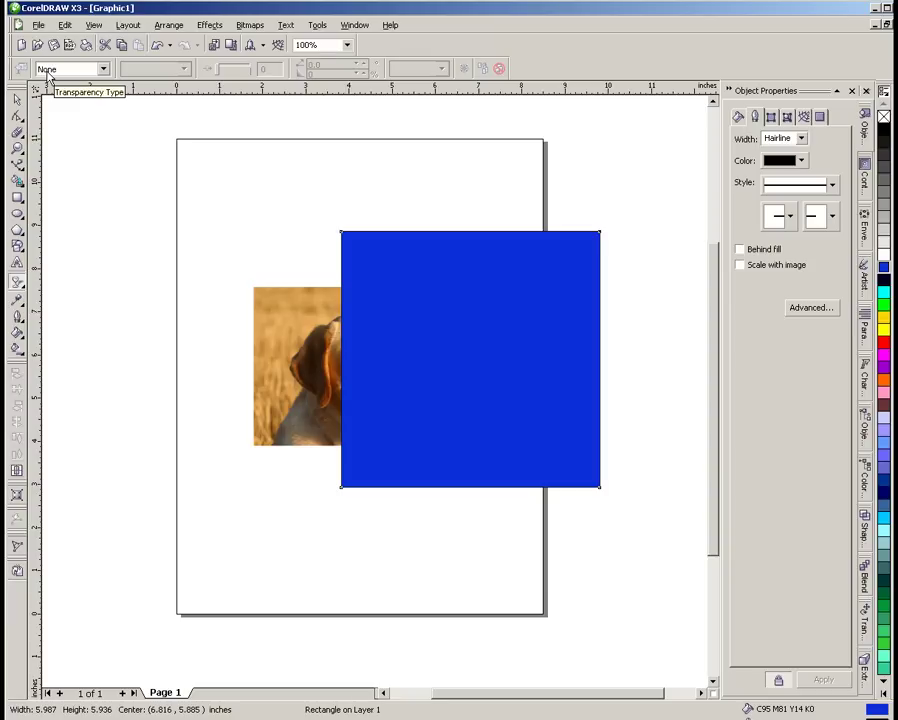
click(103, 70)
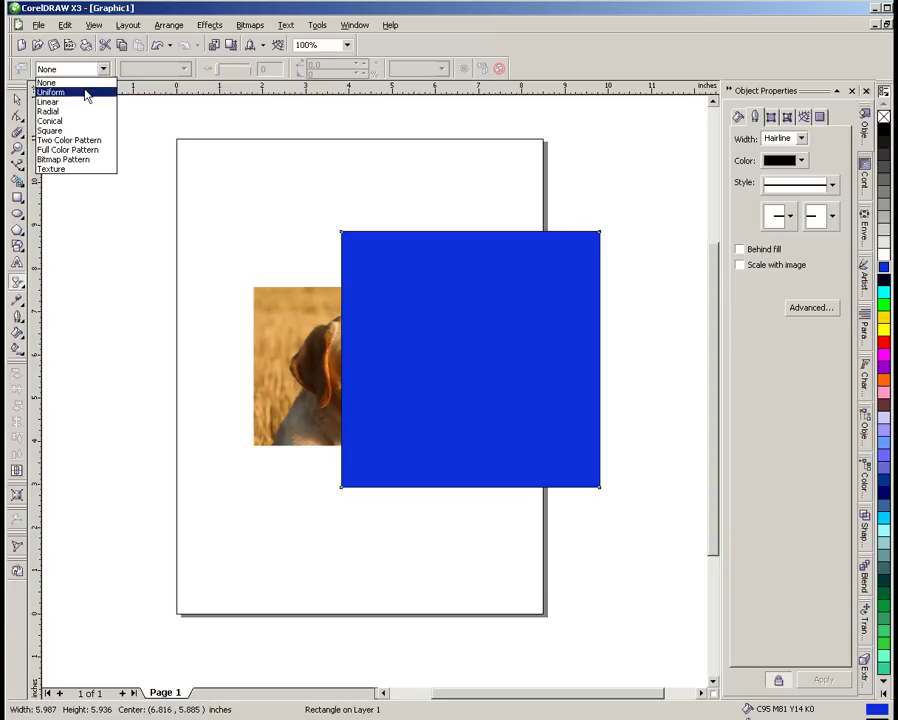
click(84, 93)
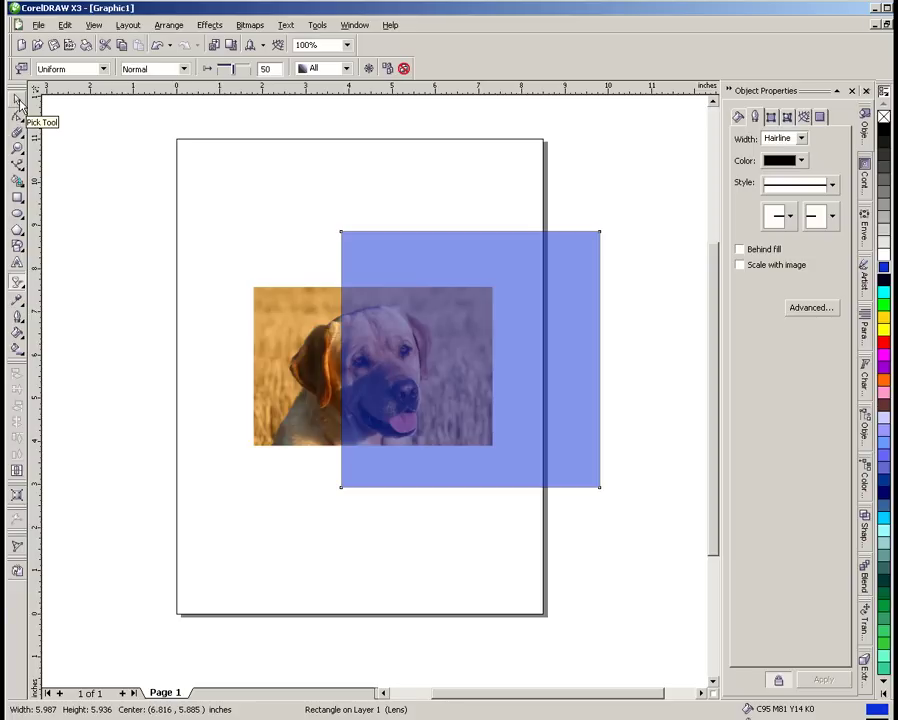
Resize the translucent blue rectangle to about 6.04 × 4.45 in to frame the photo
click(19, 101)
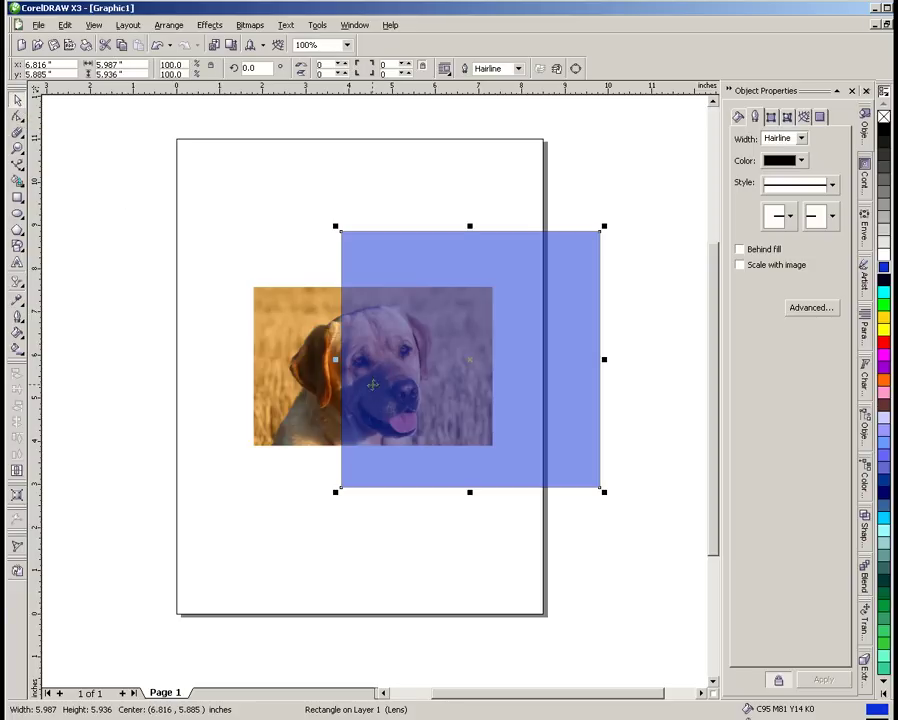
drag(336, 359, 245, 359)
drag(600, 359, 505, 370)
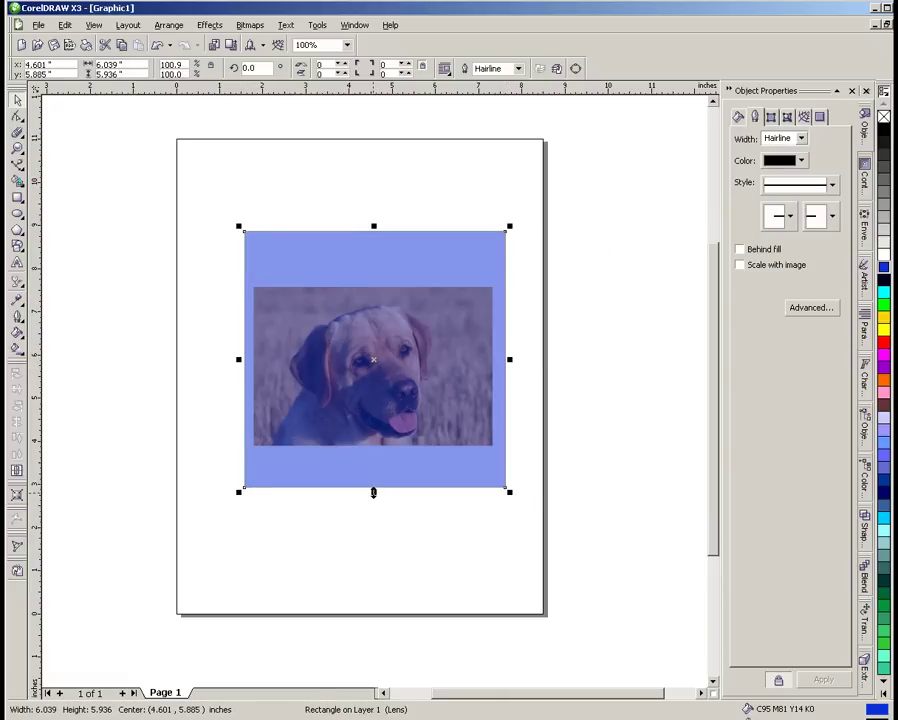
drag(375, 487, 376, 463)
drag(374, 231, 375, 272)
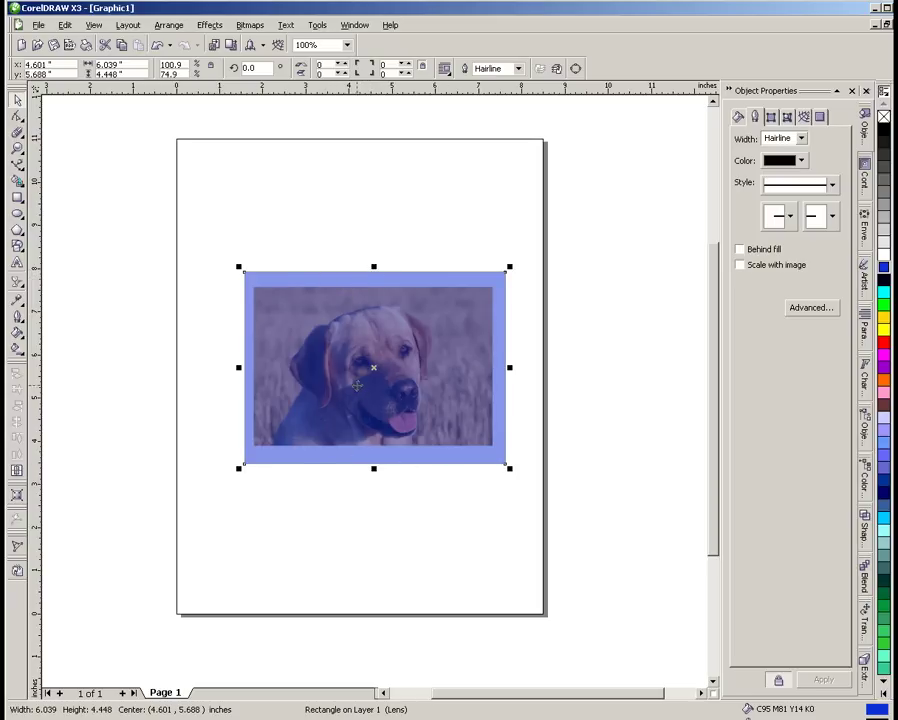
scroll(375, 391, up, 2)
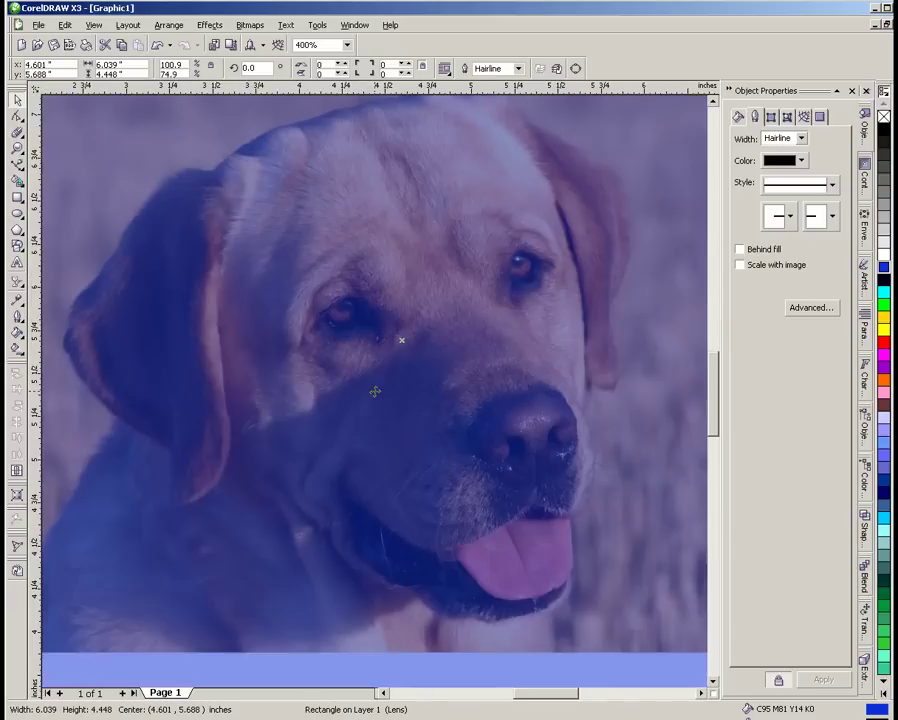
scroll(375, 391, down, 2)
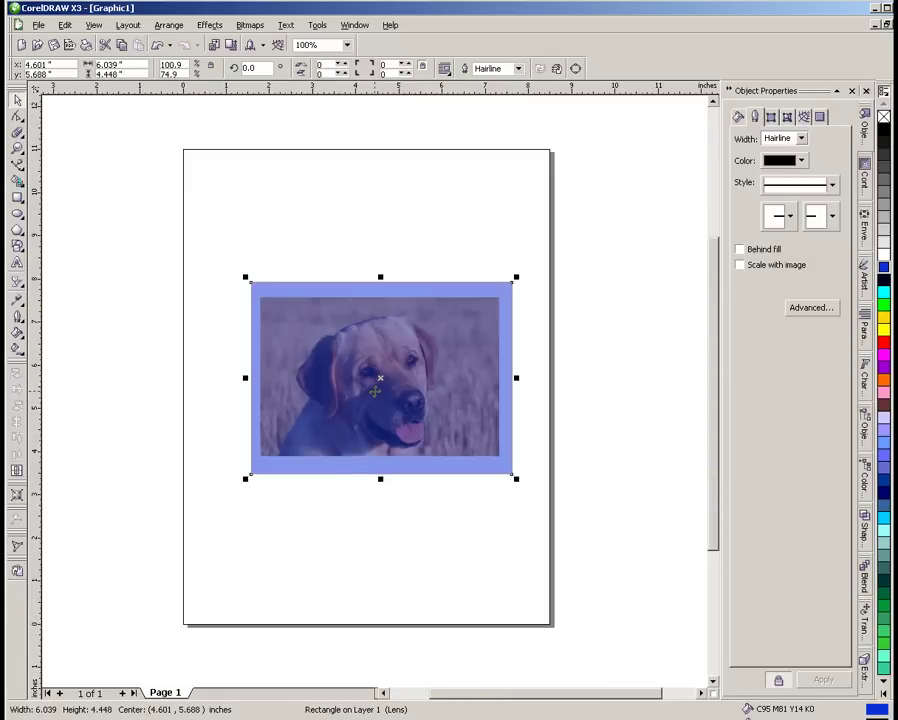
click(16, 284)
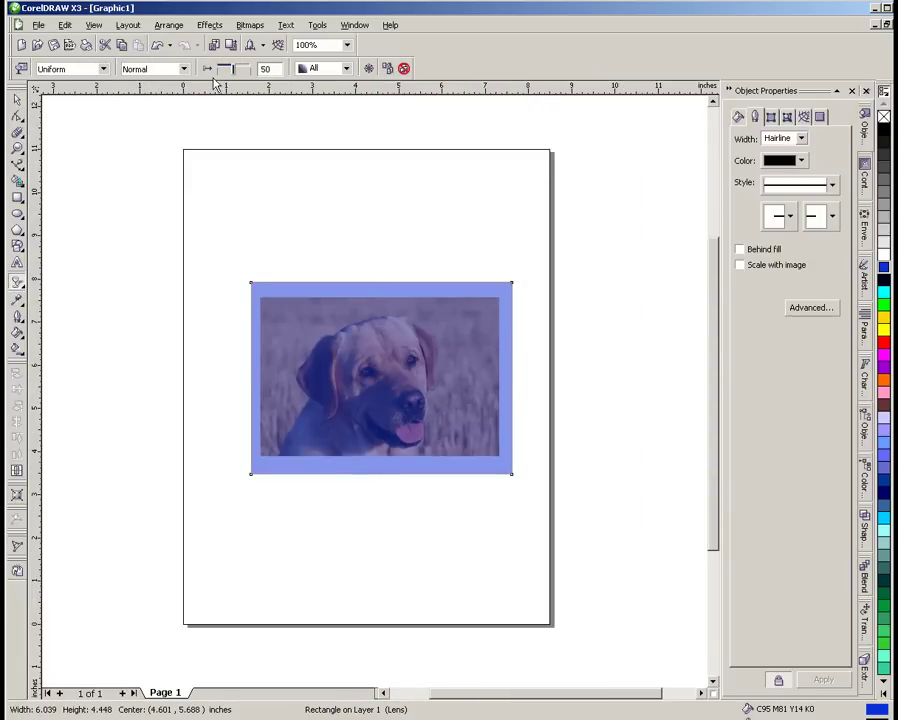
mouse_move(235, 75)
mouse_down()
mouse_move(247, 77)
mouse_move(223, 72)
mouse_move(244, 71)
mouse_up()
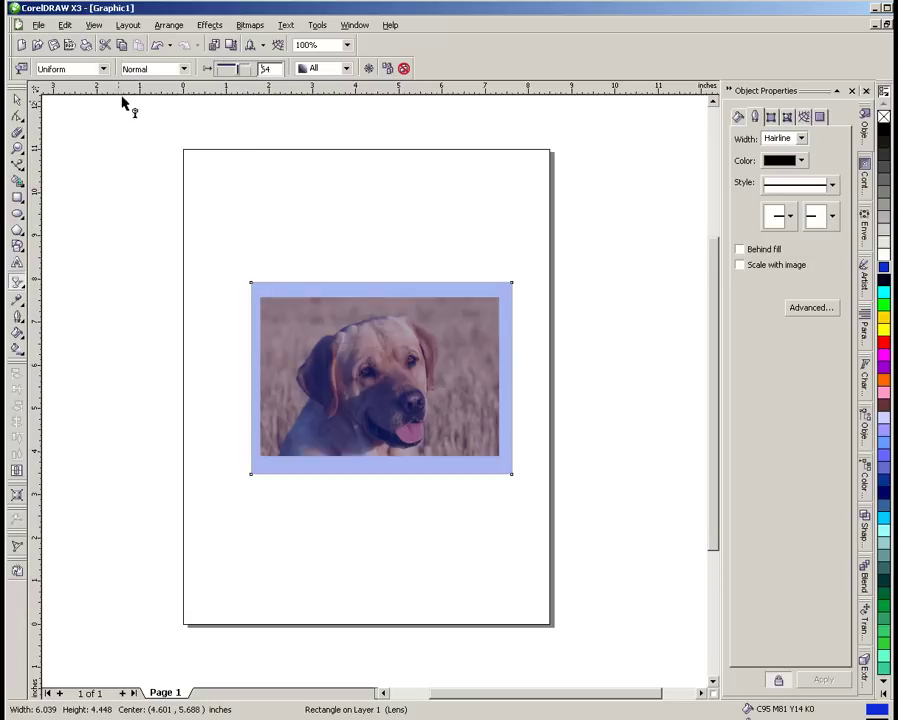
click(67, 72)
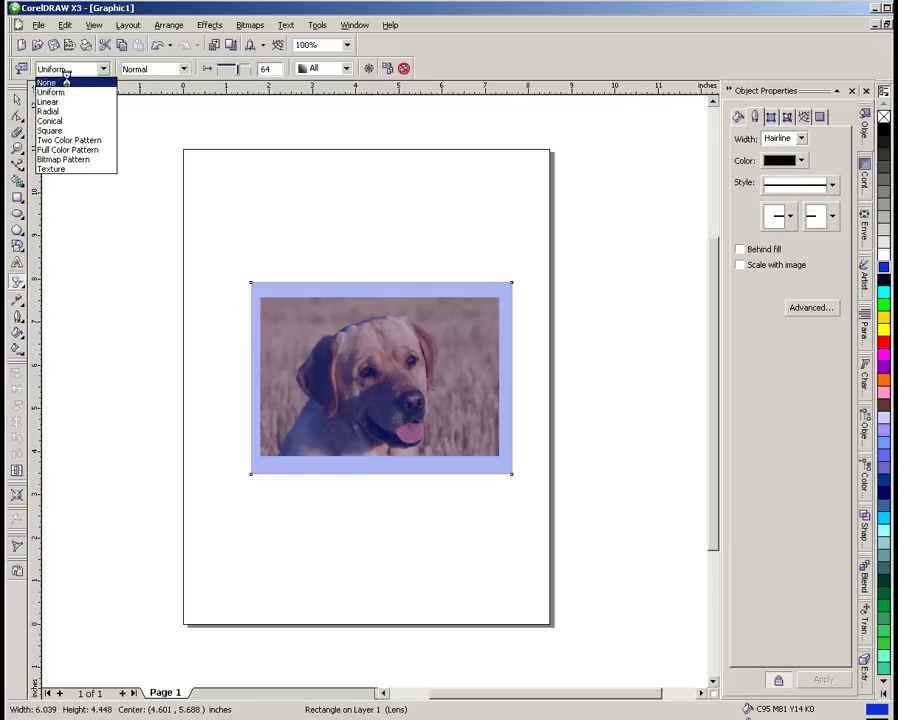
click(48, 97)
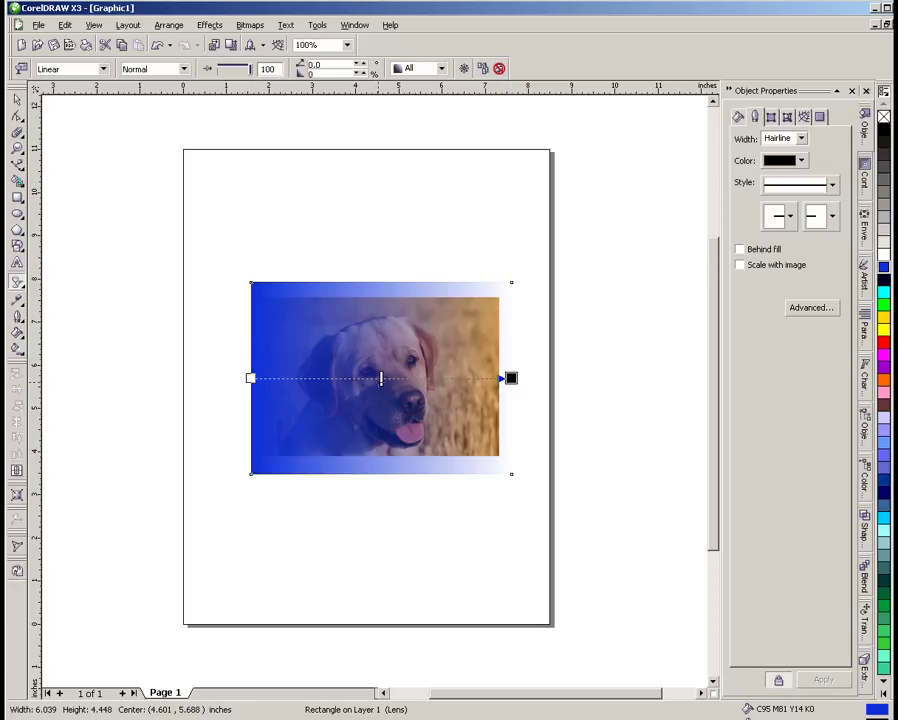
drag(381, 378, 405, 378)
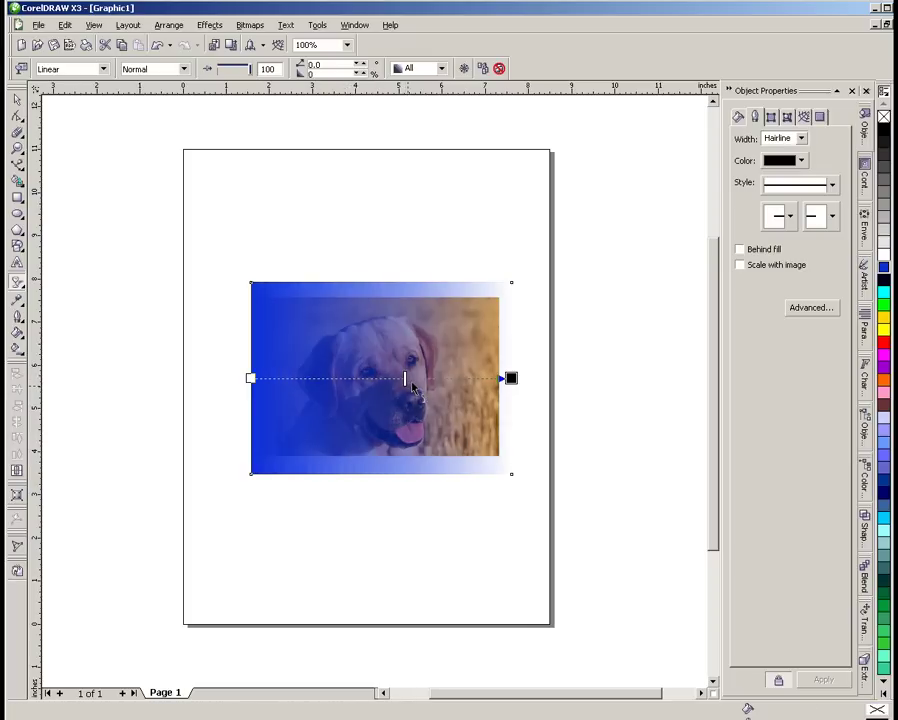
click(70, 68)
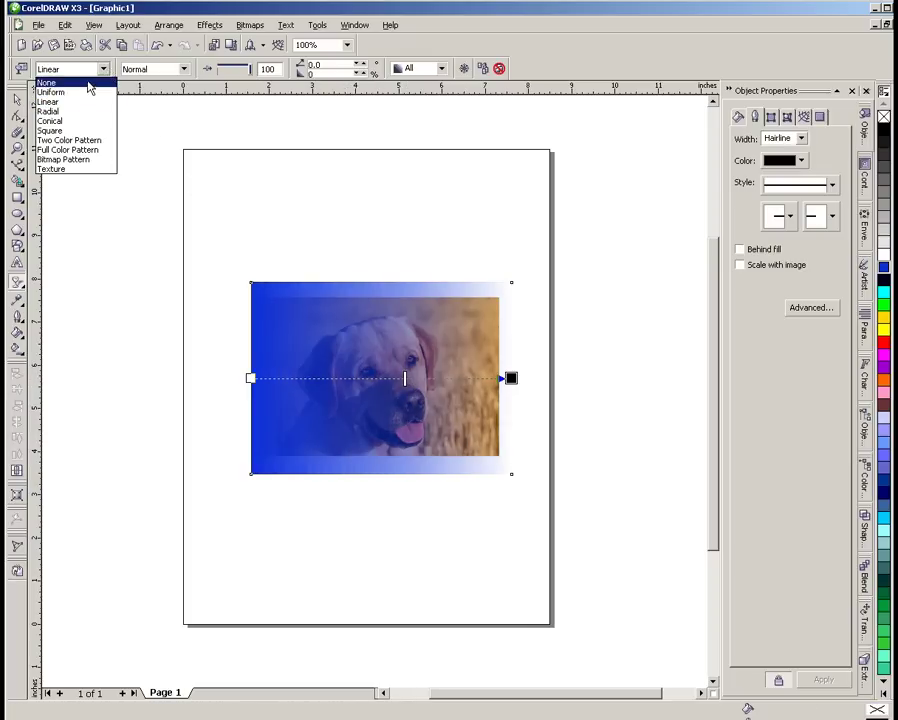
click(81, 95)
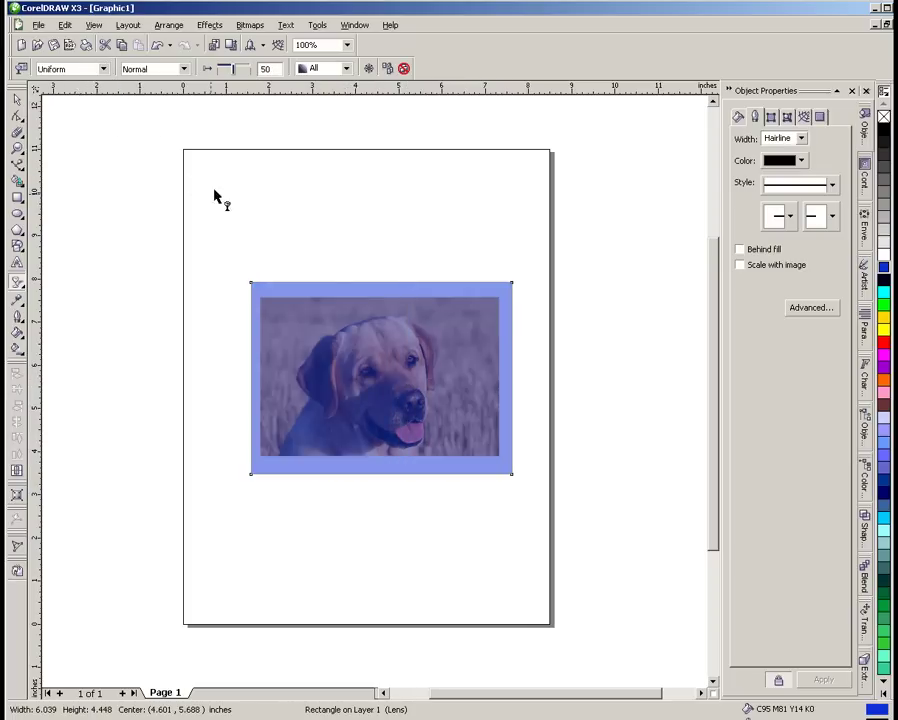
Move the blue rectangle to the page's top right and shift the dog photo down-left
click(17, 101)
drag(320, 293, 491, 134)
drag(474, 232, 474, 273)
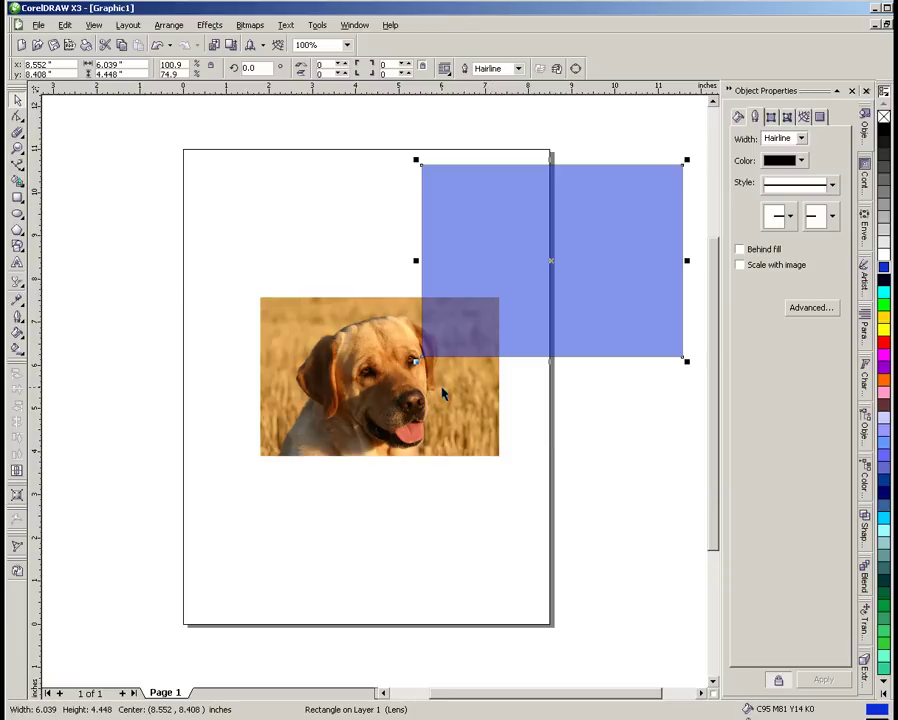
mouse_move(552, 266)
mouse_down()
mouse_move(508, 304)
mouse_move(556, 252)
mouse_up()
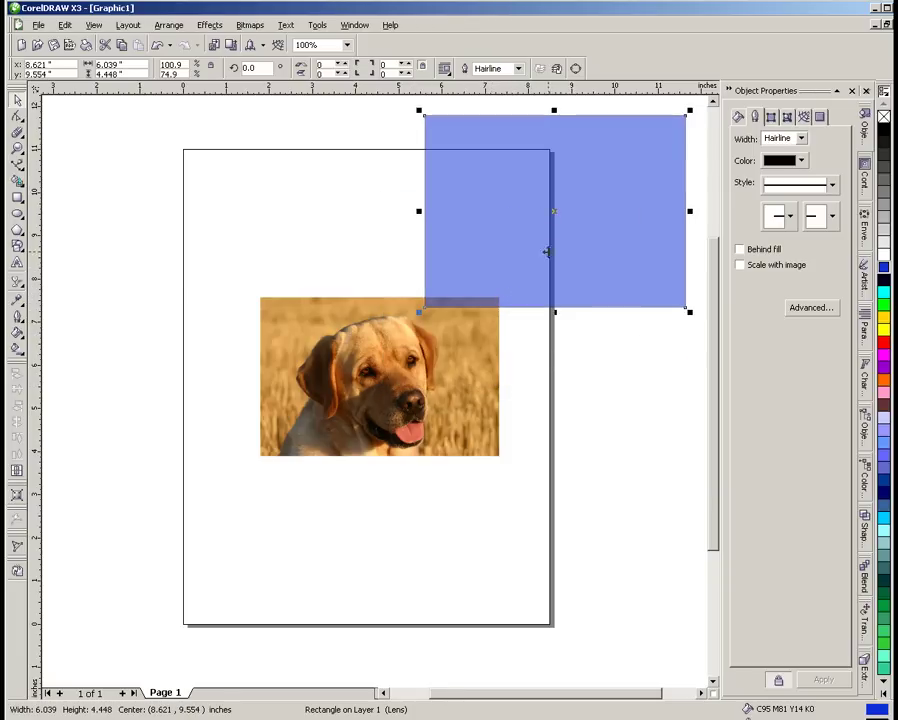
click(403, 373)
drag(403, 373, 393, 443)
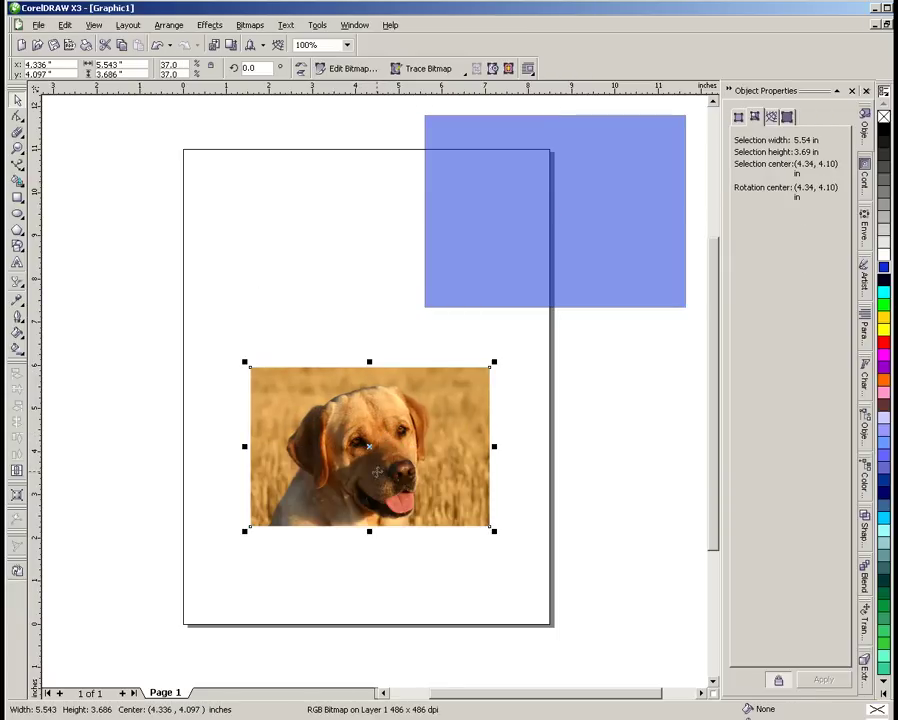
Give the dog photo a Uniform transparency of 78
click(17, 285)
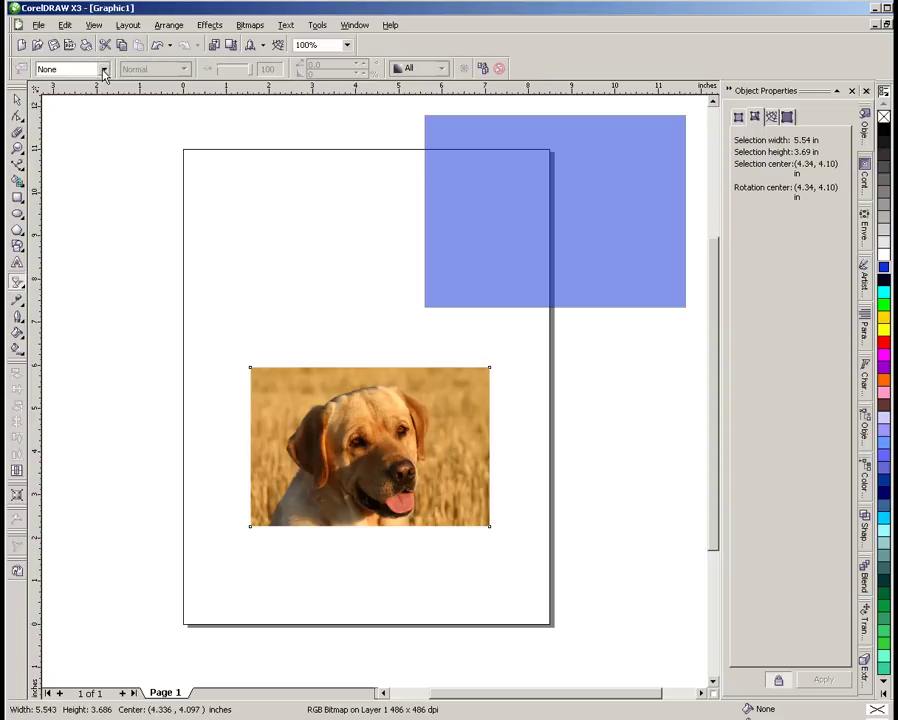
click(66, 68)
click(88, 90)
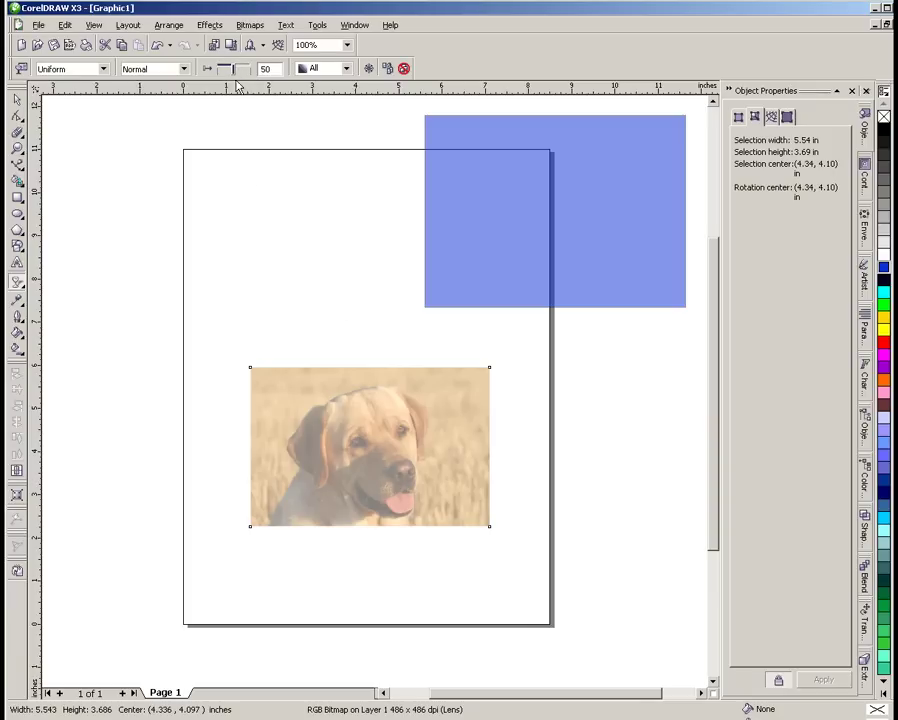
drag(232, 73, 221, 77)
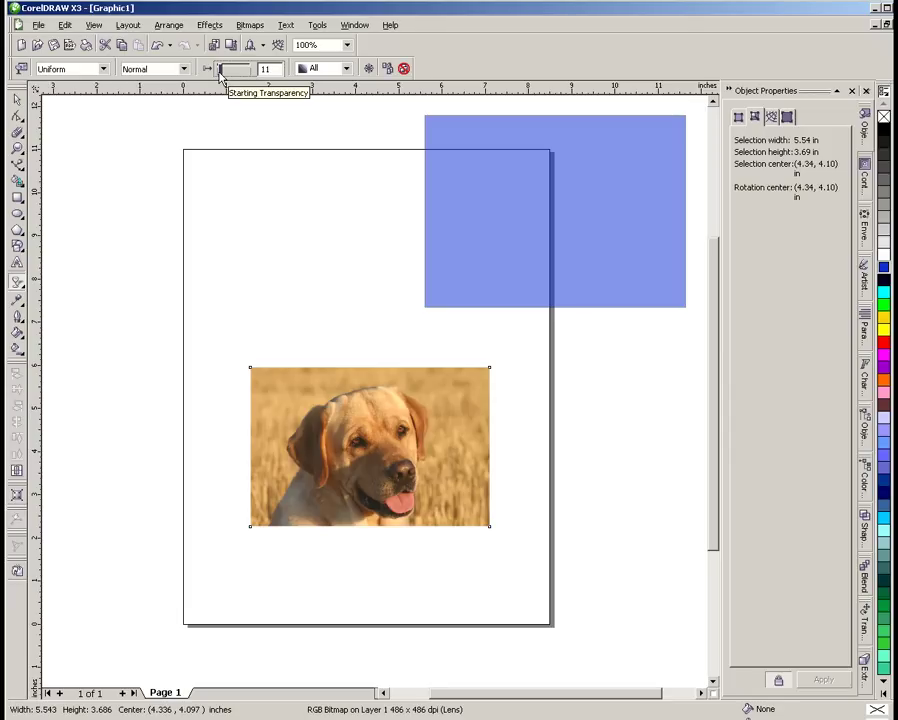
drag(221, 77, 245, 72)
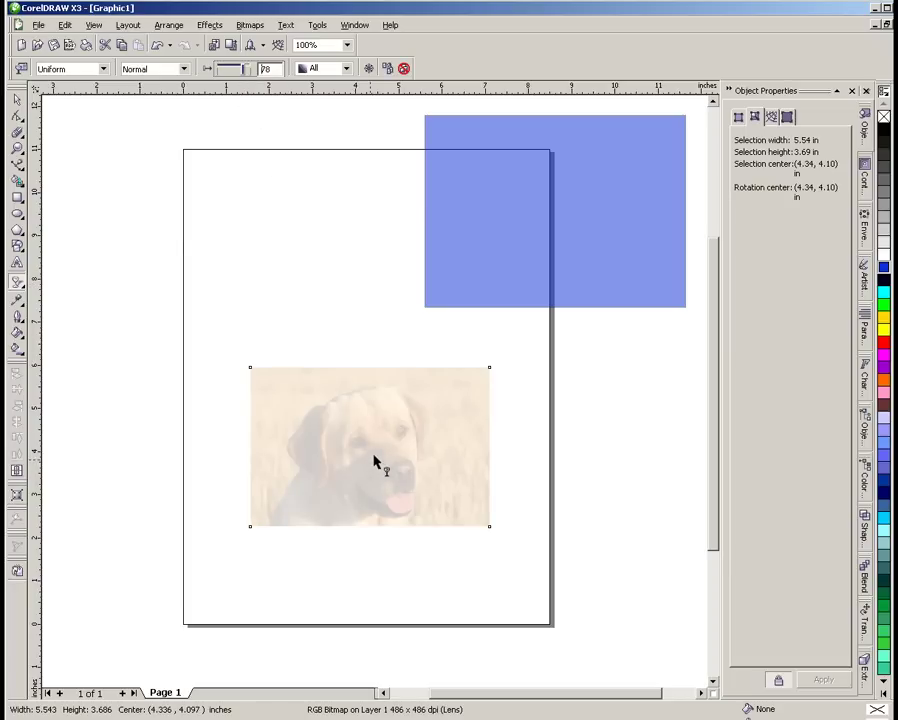
Move the faded photo higher and bring the blue rectangle down over its upper-right corner
click(16, 99)
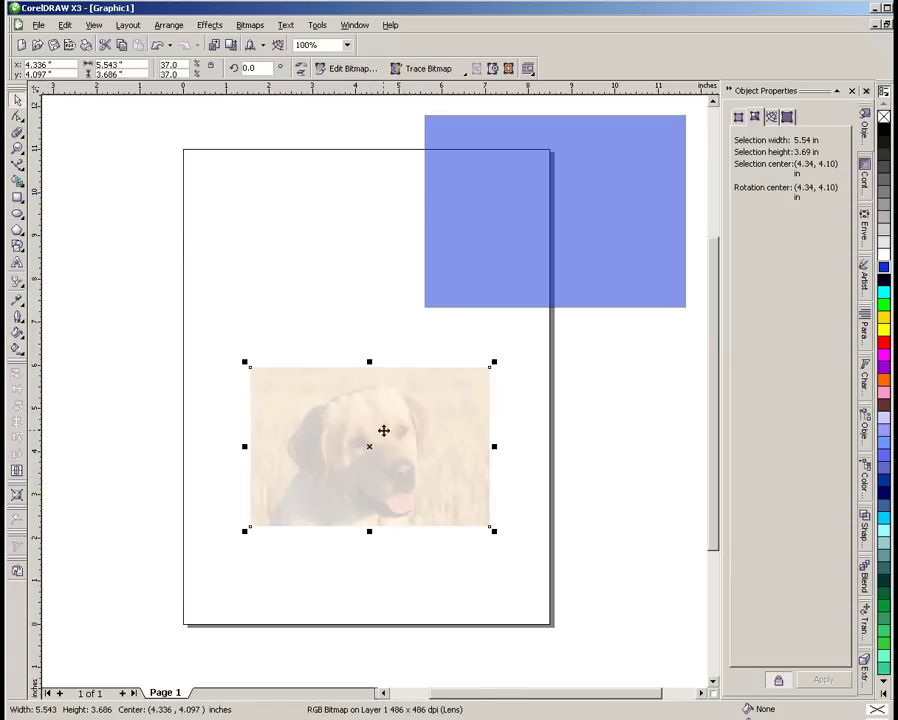
scroll(383, 430, up, 2)
scroll(374, 391, down, 1)
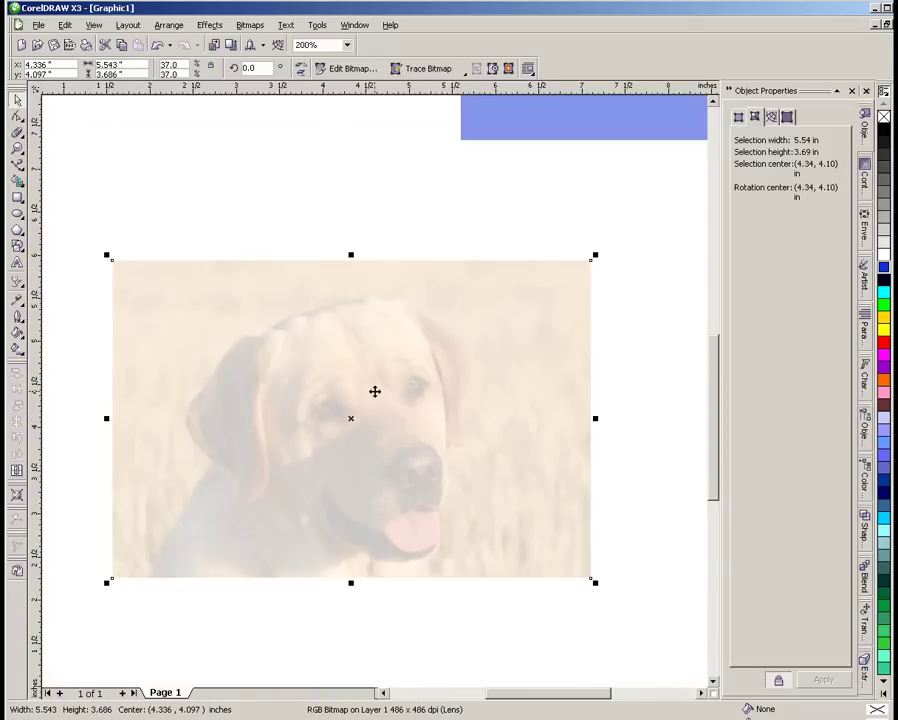
scroll(374, 391, down, 1)
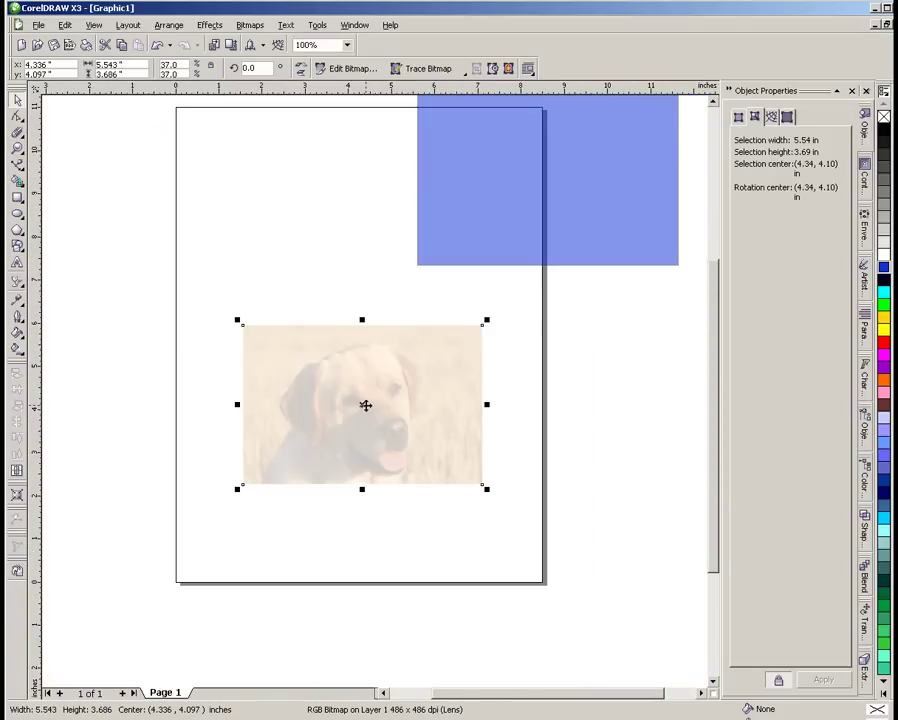
drag(365, 405, 363, 354)
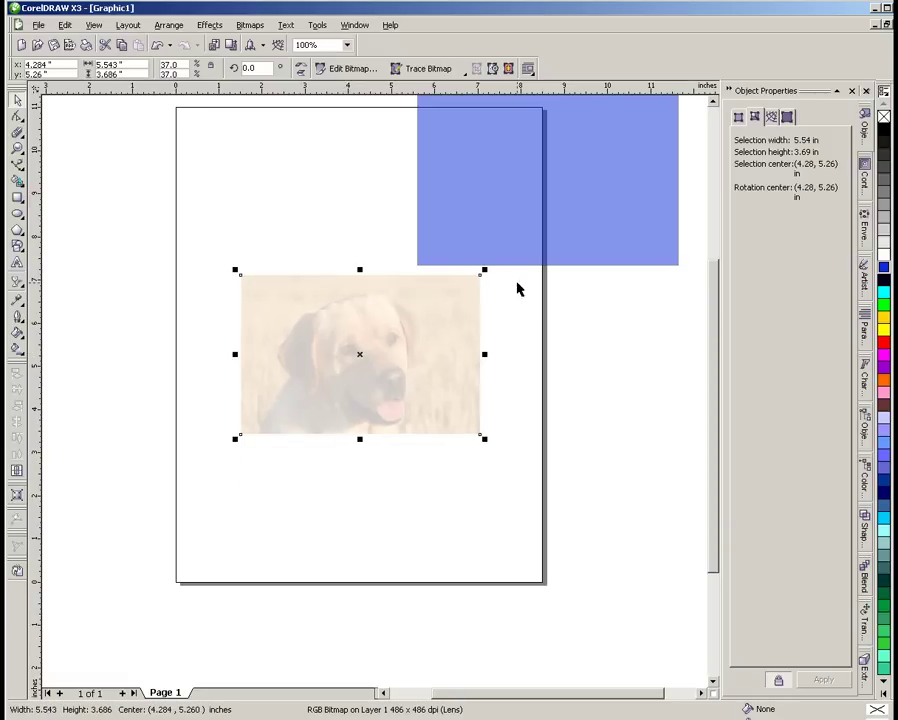
click(605, 222)
drag(605, 222, 586, 309)
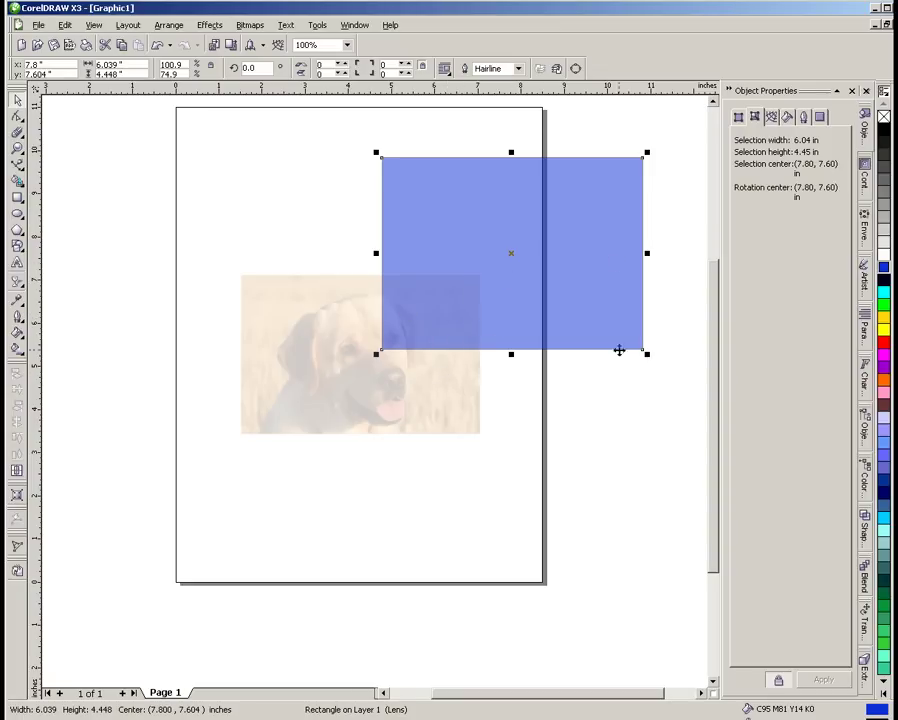
Draw a gold rectangle with no outline at the page's lower right
click(883, 316)
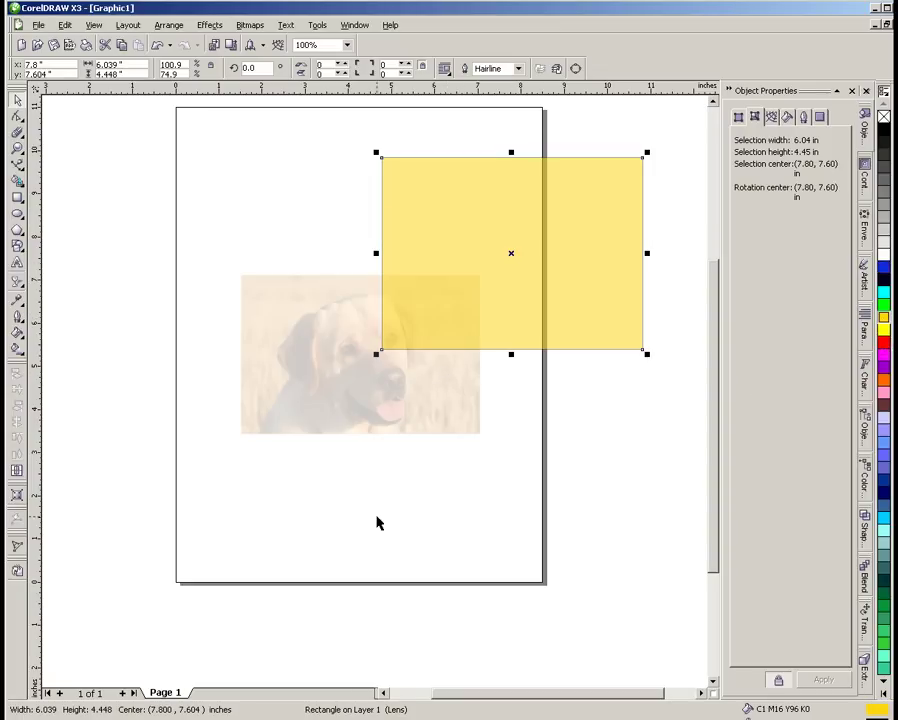
key(ctrl+z)
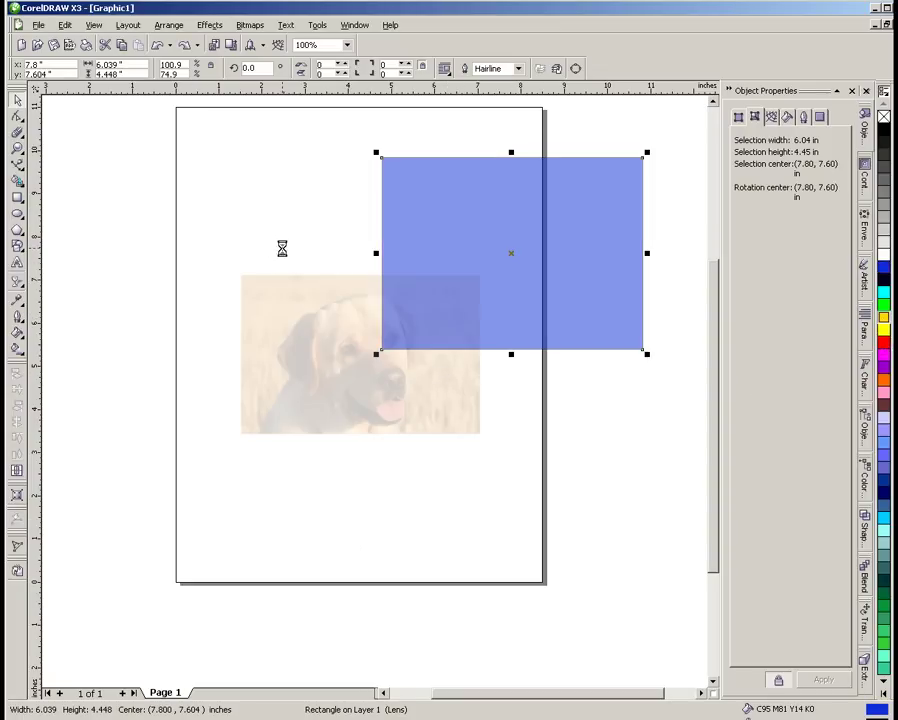
click(17, 197)
drag(502, 464, 657, 597)
click(883, 316)
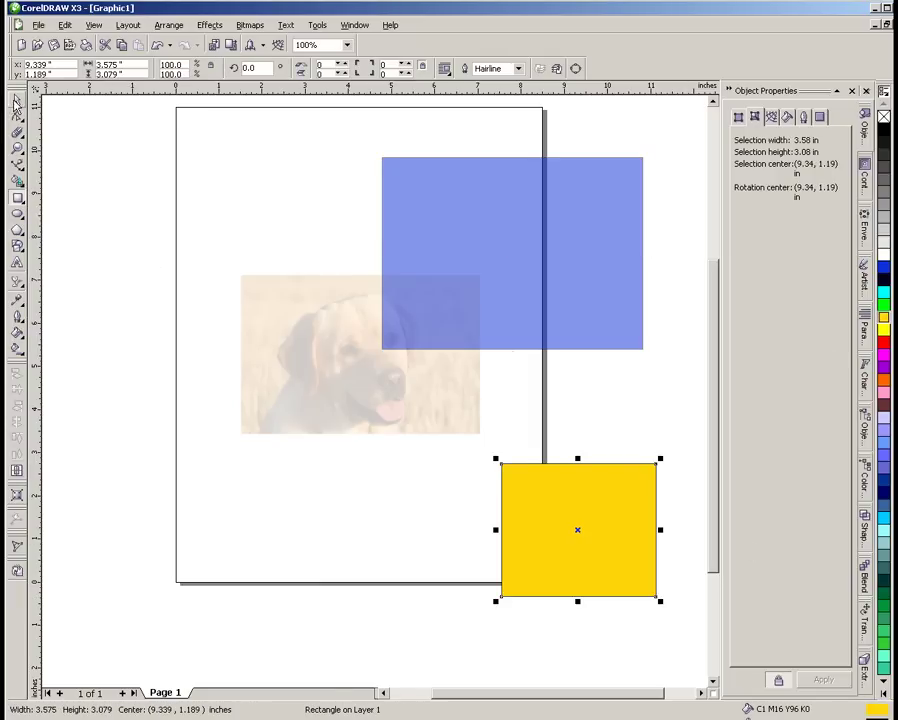
right_click(884, 116)
Select the gold rectangle and bring up its context menu
click(16, 99)
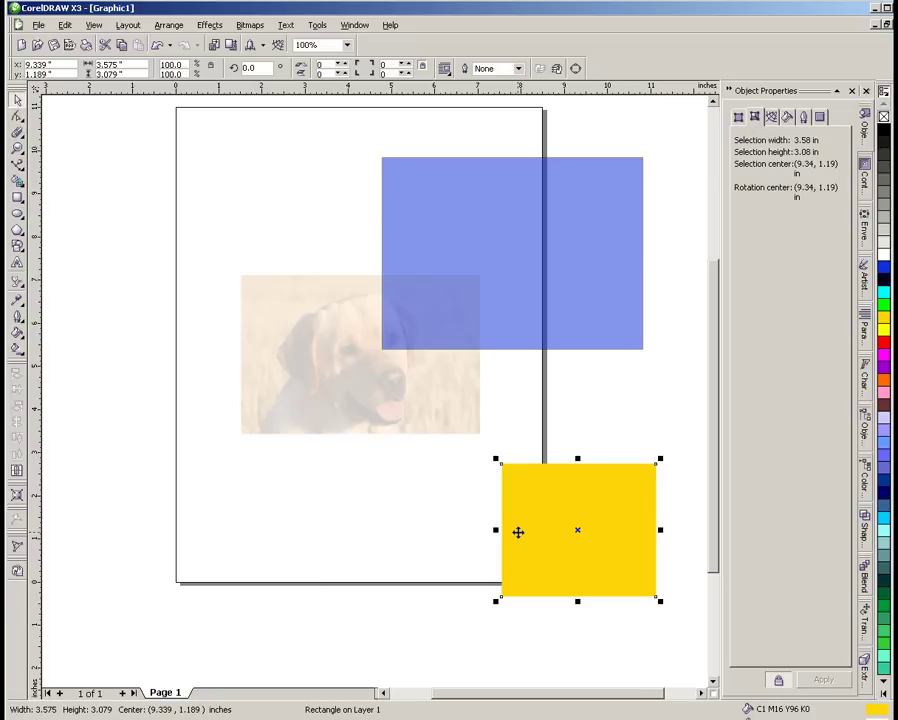
click(549, 538)
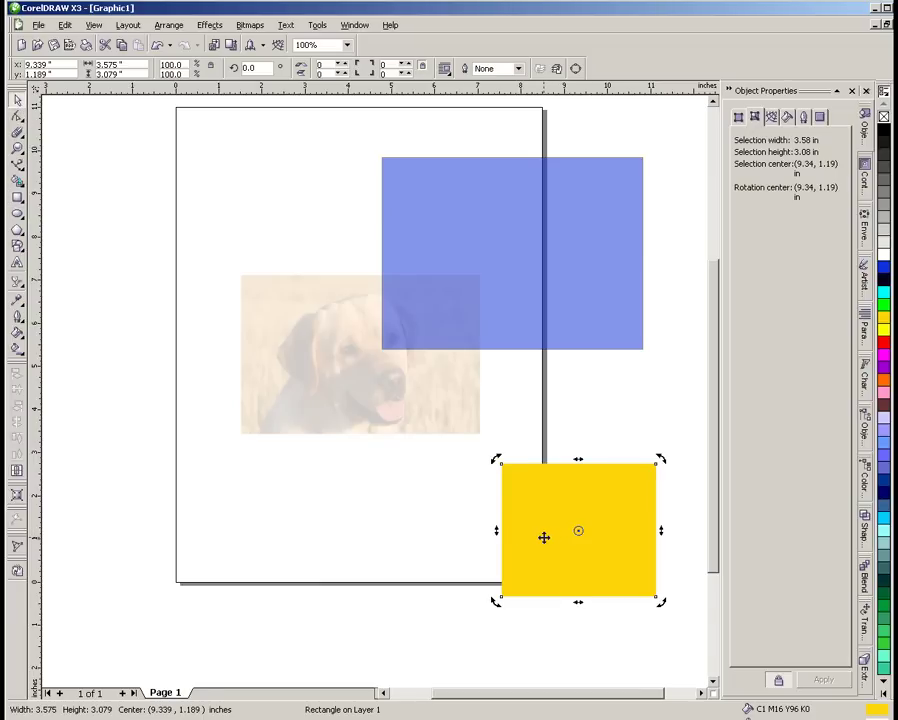
right_click(556, 528)
click(576, 460)
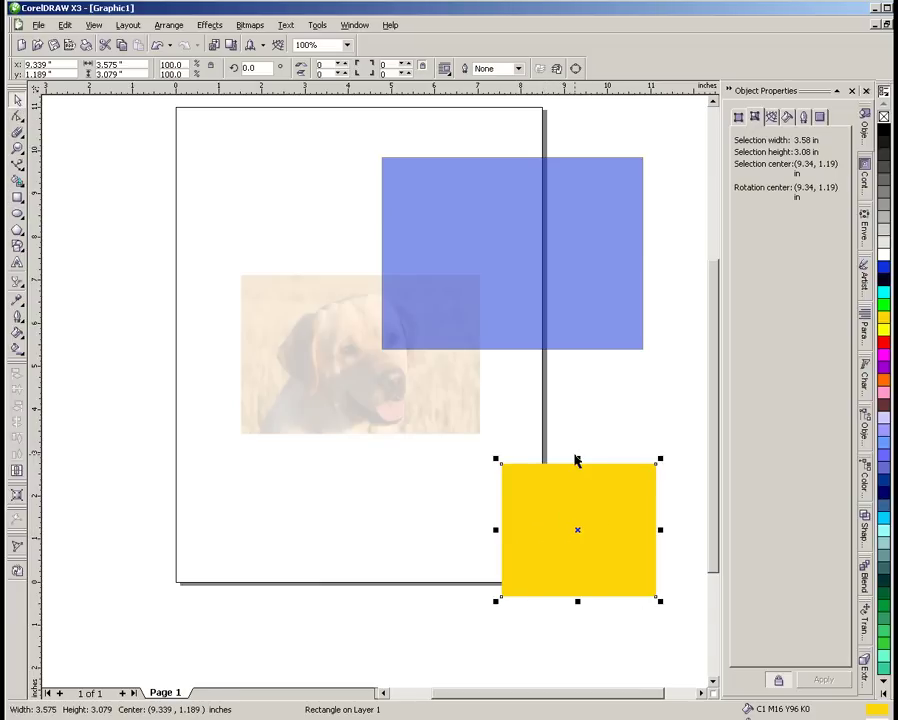
right_click(553, 515)
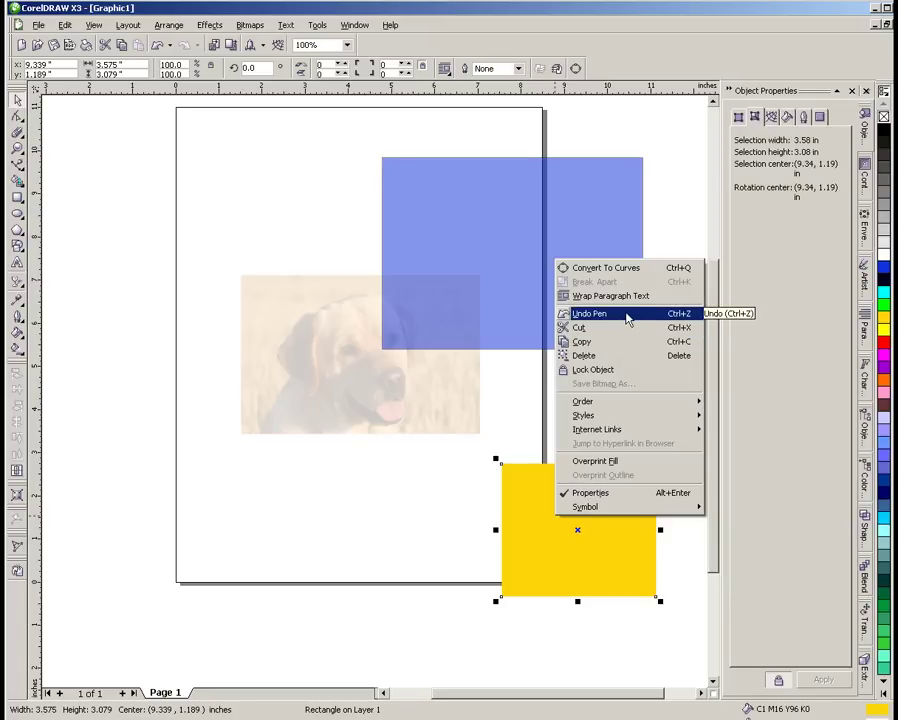
Send the gold rectangle To Back Of Page and move it up under the blue rectangle
mouse_move(632, 409)
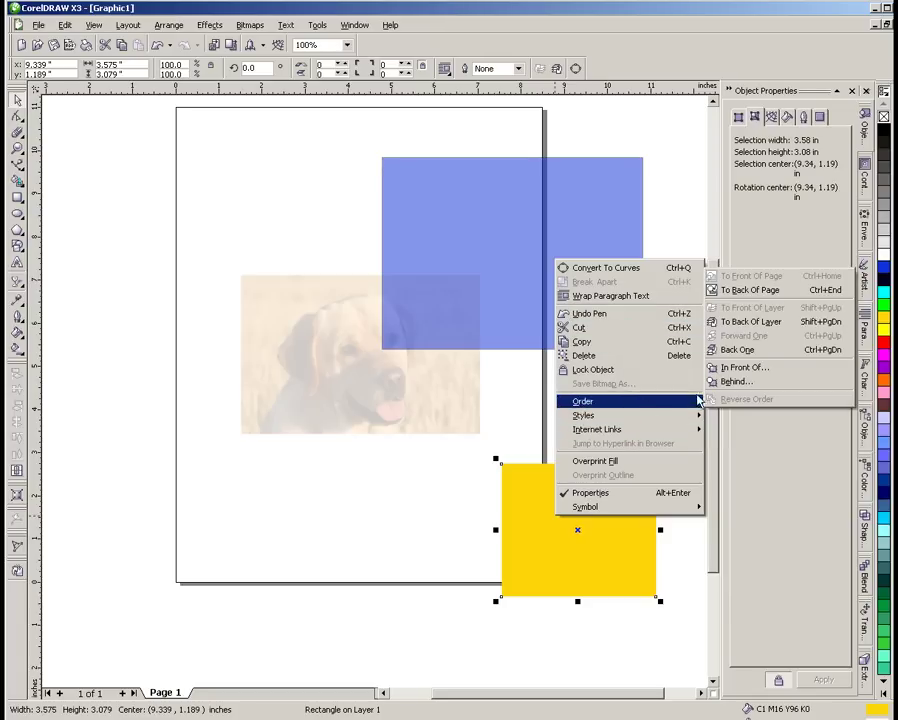
click(750, 290)
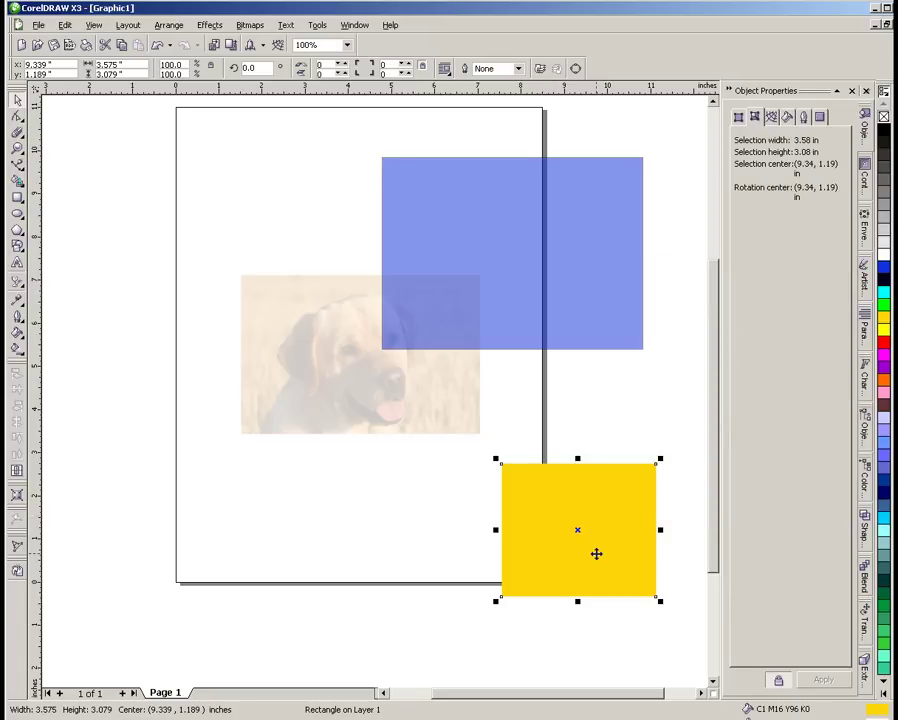
drag(606, 565, 507, 409)
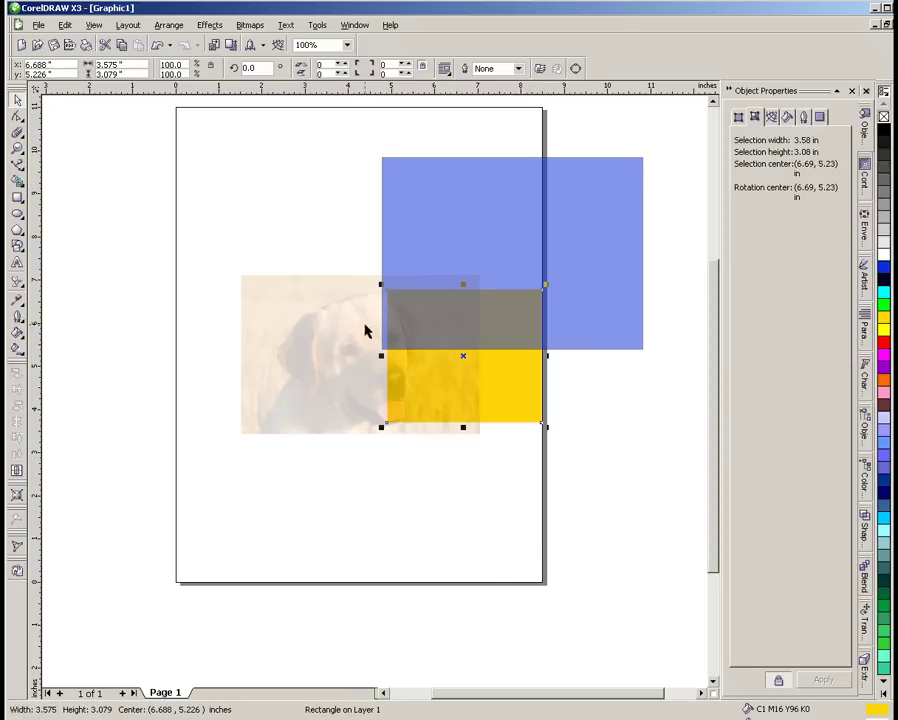
Widen the gold rectangle leftward to 5.44 in so it spans beneath the photo
scroll(370, 388, up, 2)
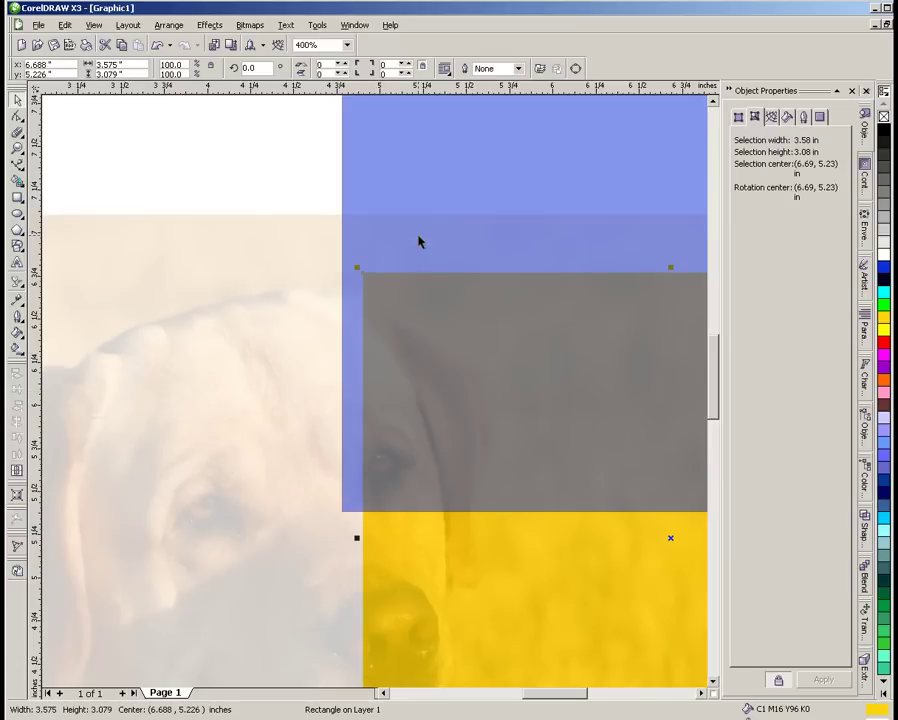
scroll(560, 450, down, 1)
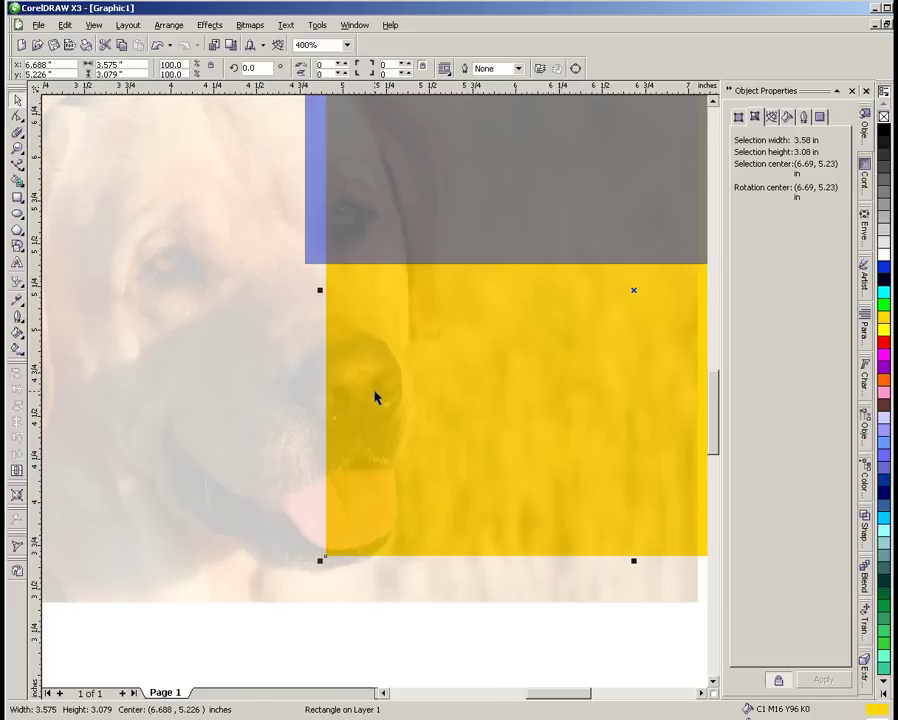
scroll(300, 486, up, 1)
drag(320, 291, 30, 292)
scroll(375, 397, down, 1)
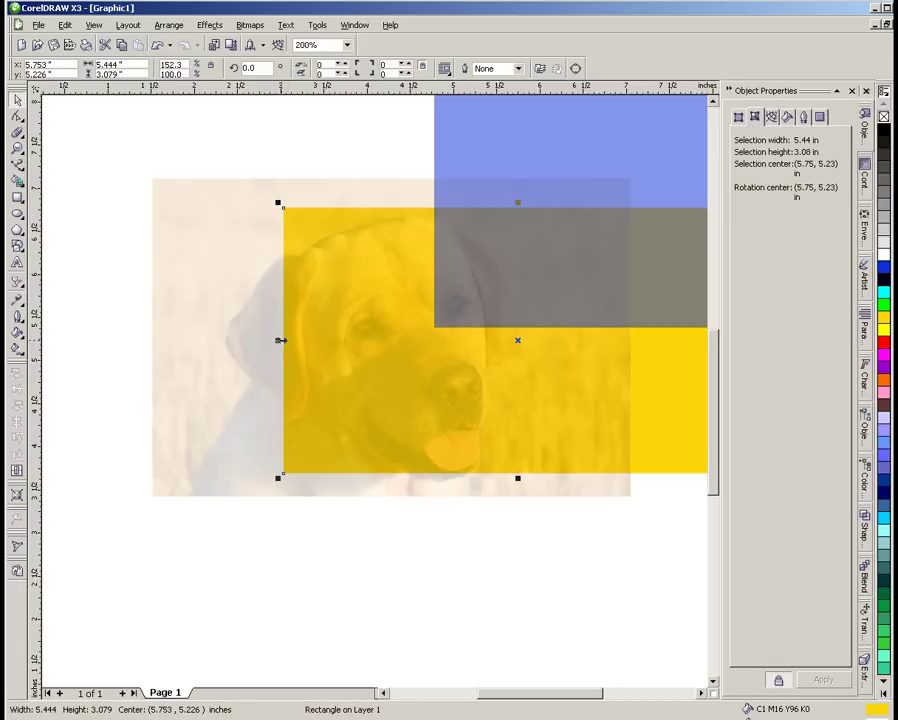
drag(280, 340, 230, 340)
click(203, 258)
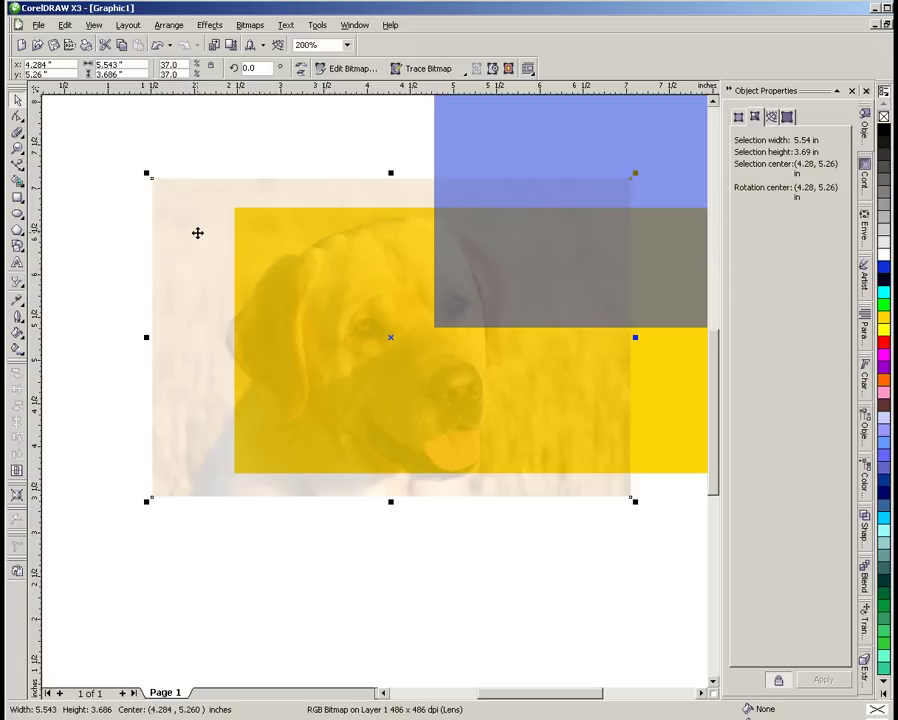
Lower the dog photo's transparency from 78 to 36
click(20, 284)
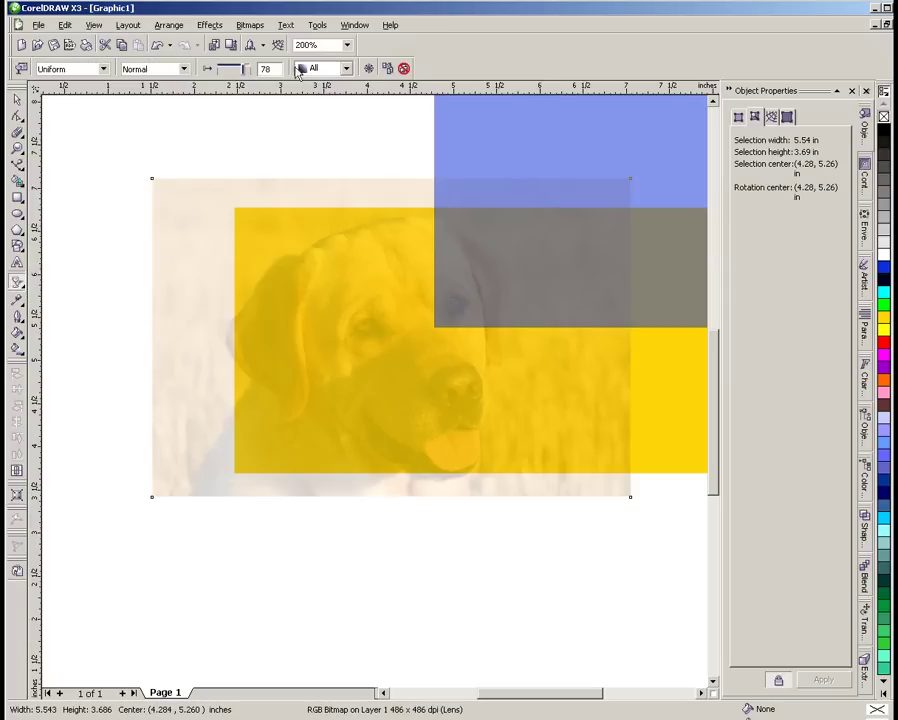
drag(243, 73, 232, 74)
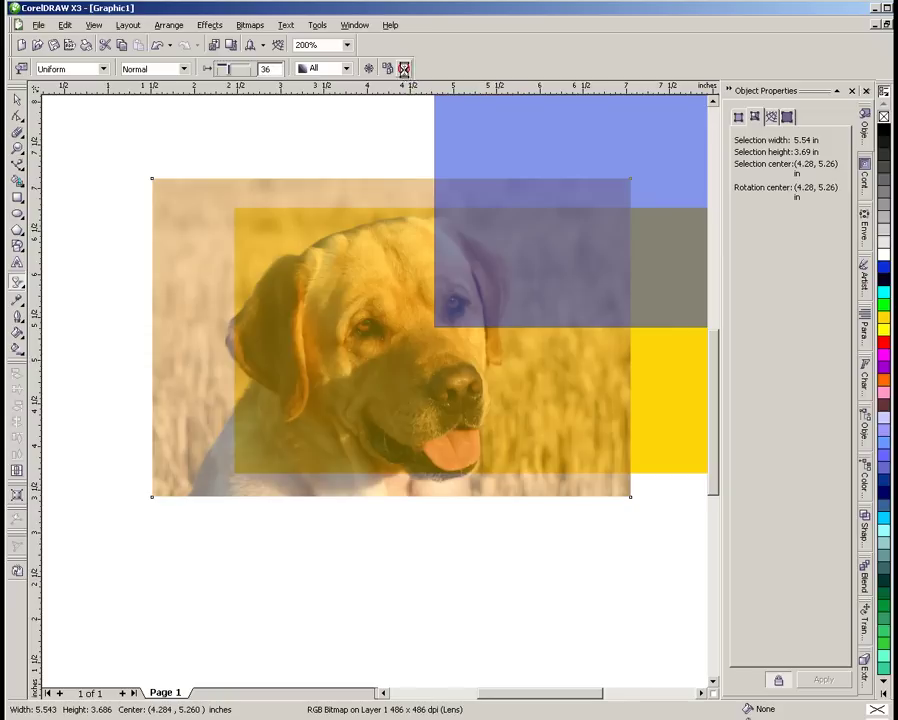
Clear the dog photo's transparency so it shows fully opaque over the gold rectangle
click(404, 69)
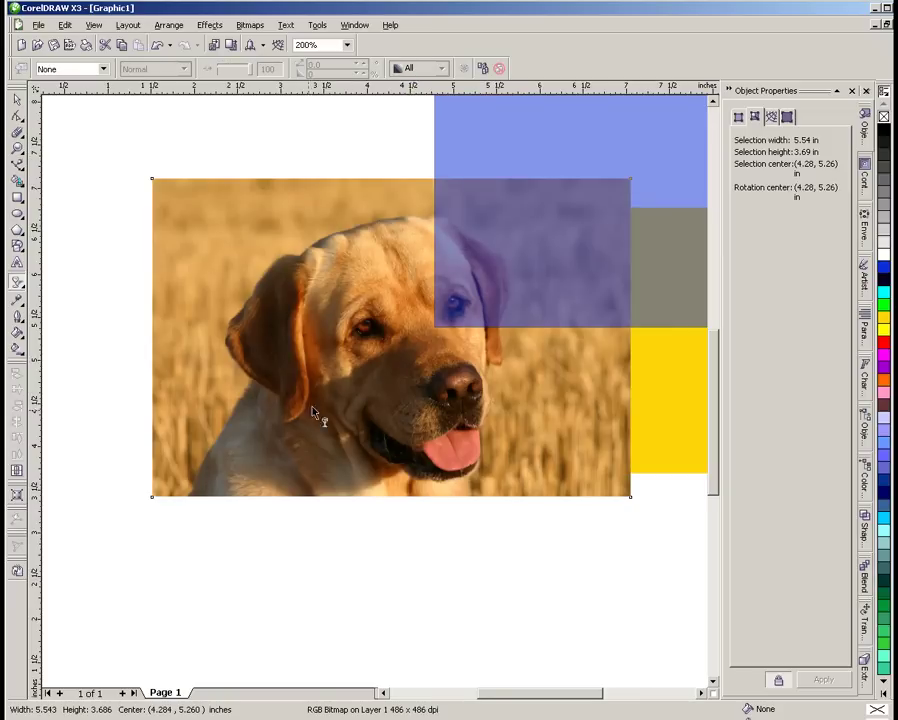